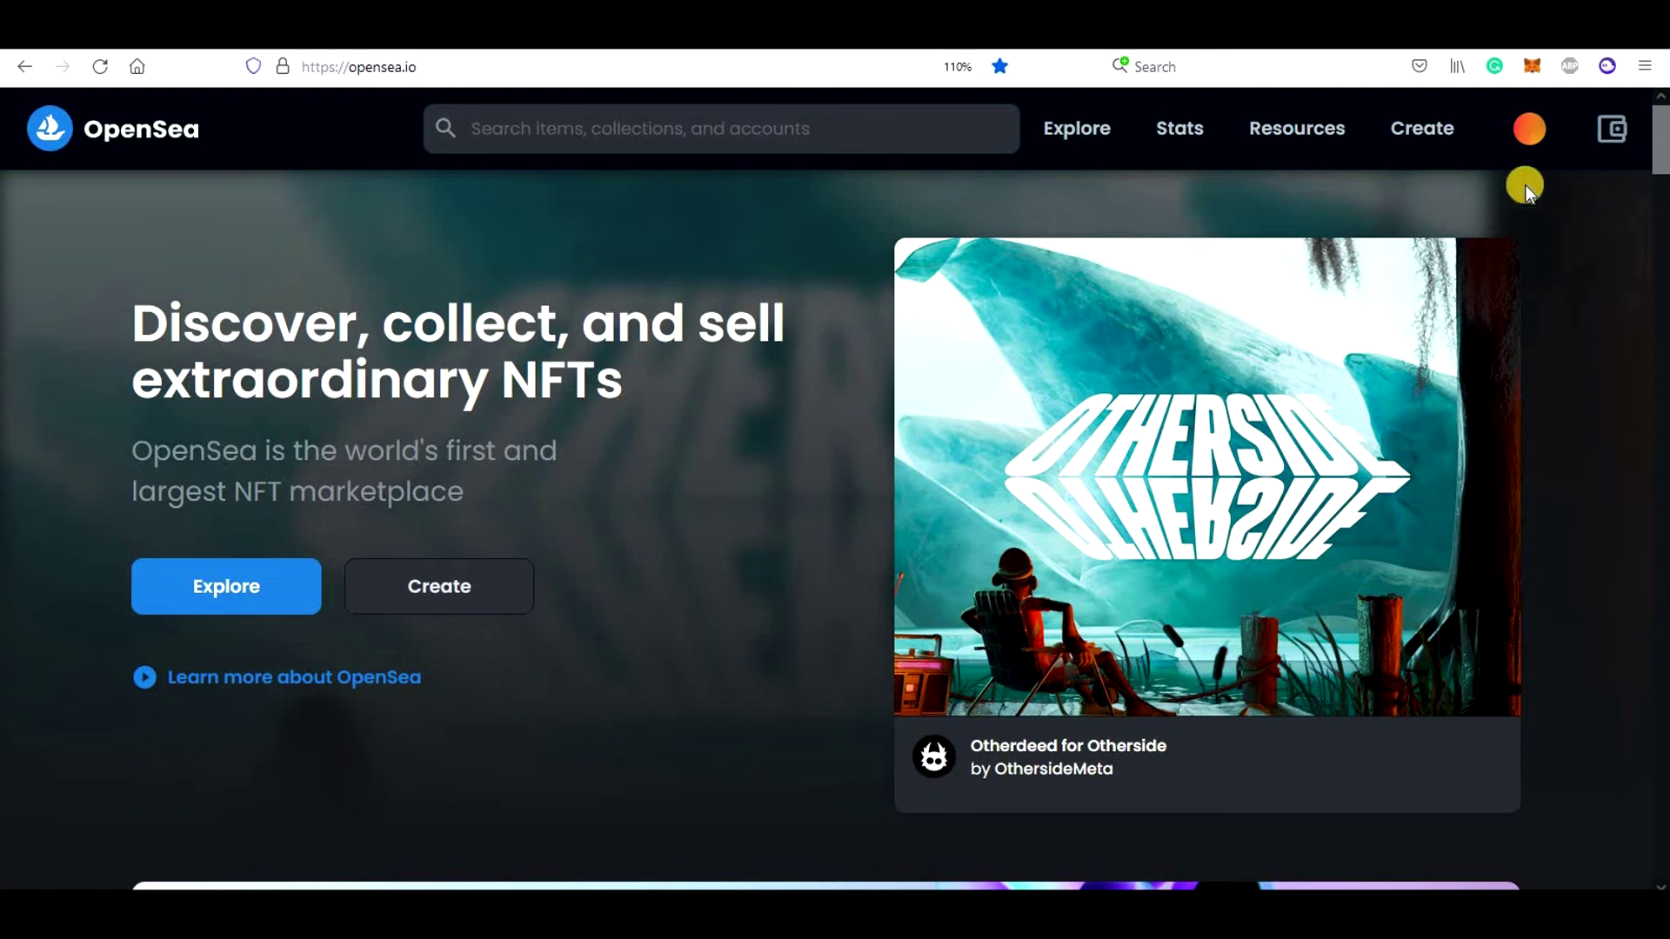
# - From the OpenSea wallet panel, choose Bridge to Ethereum on the Polygon ETH balance
pyautogui.click(1615, 130)
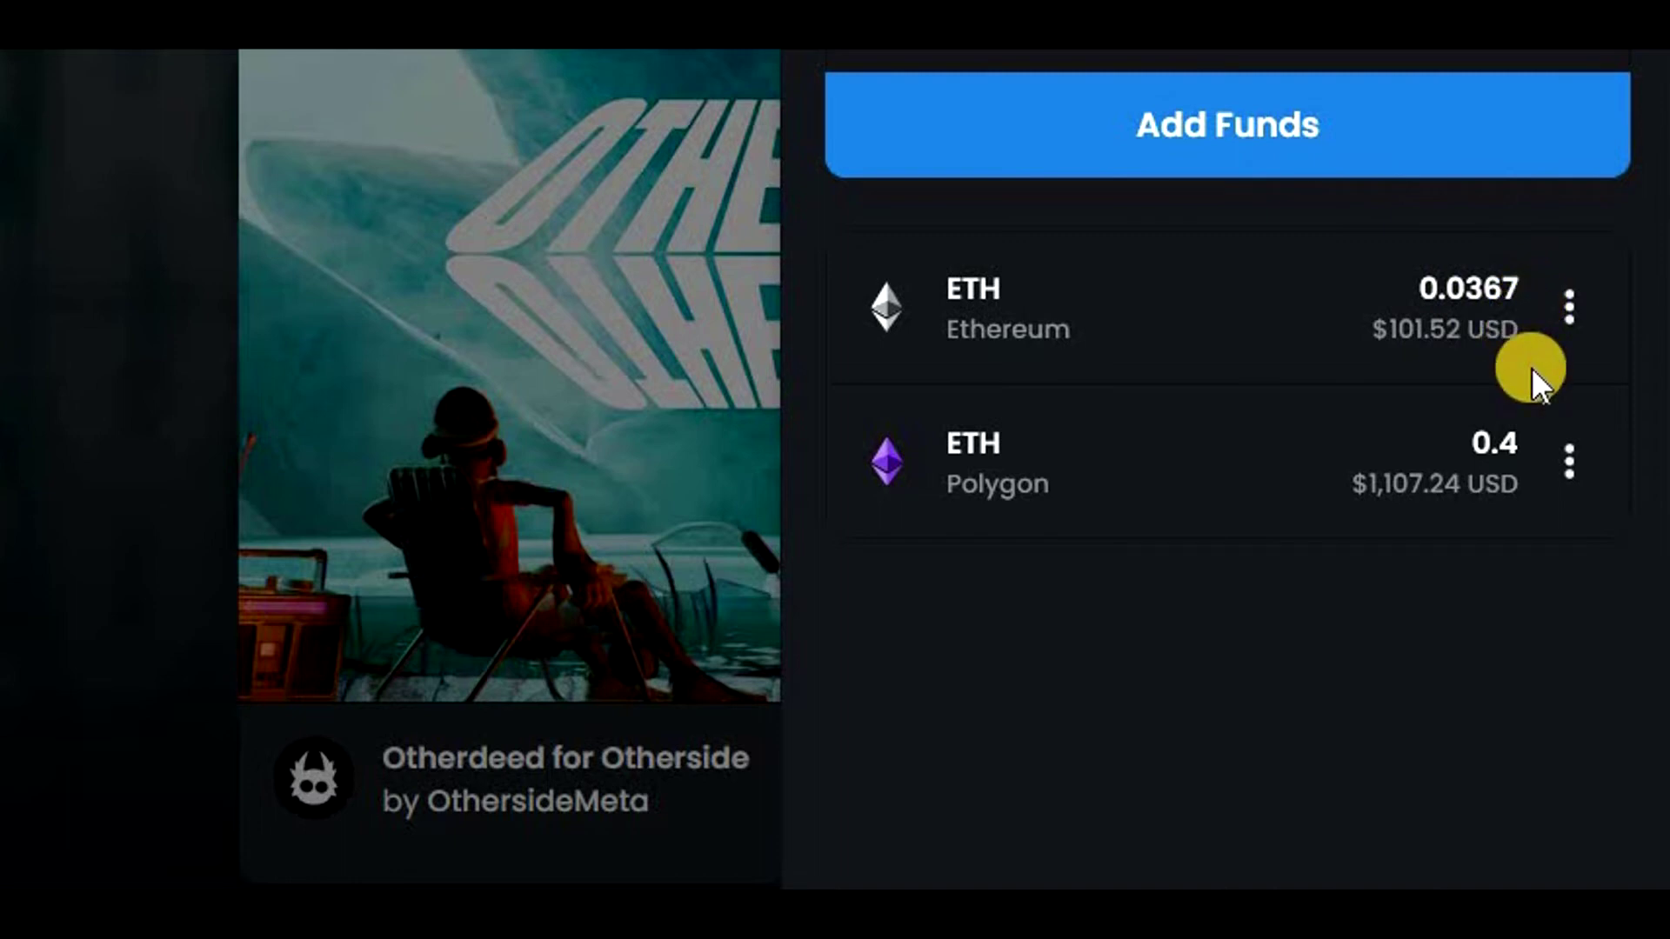
pyautogui.click(1560, 461)
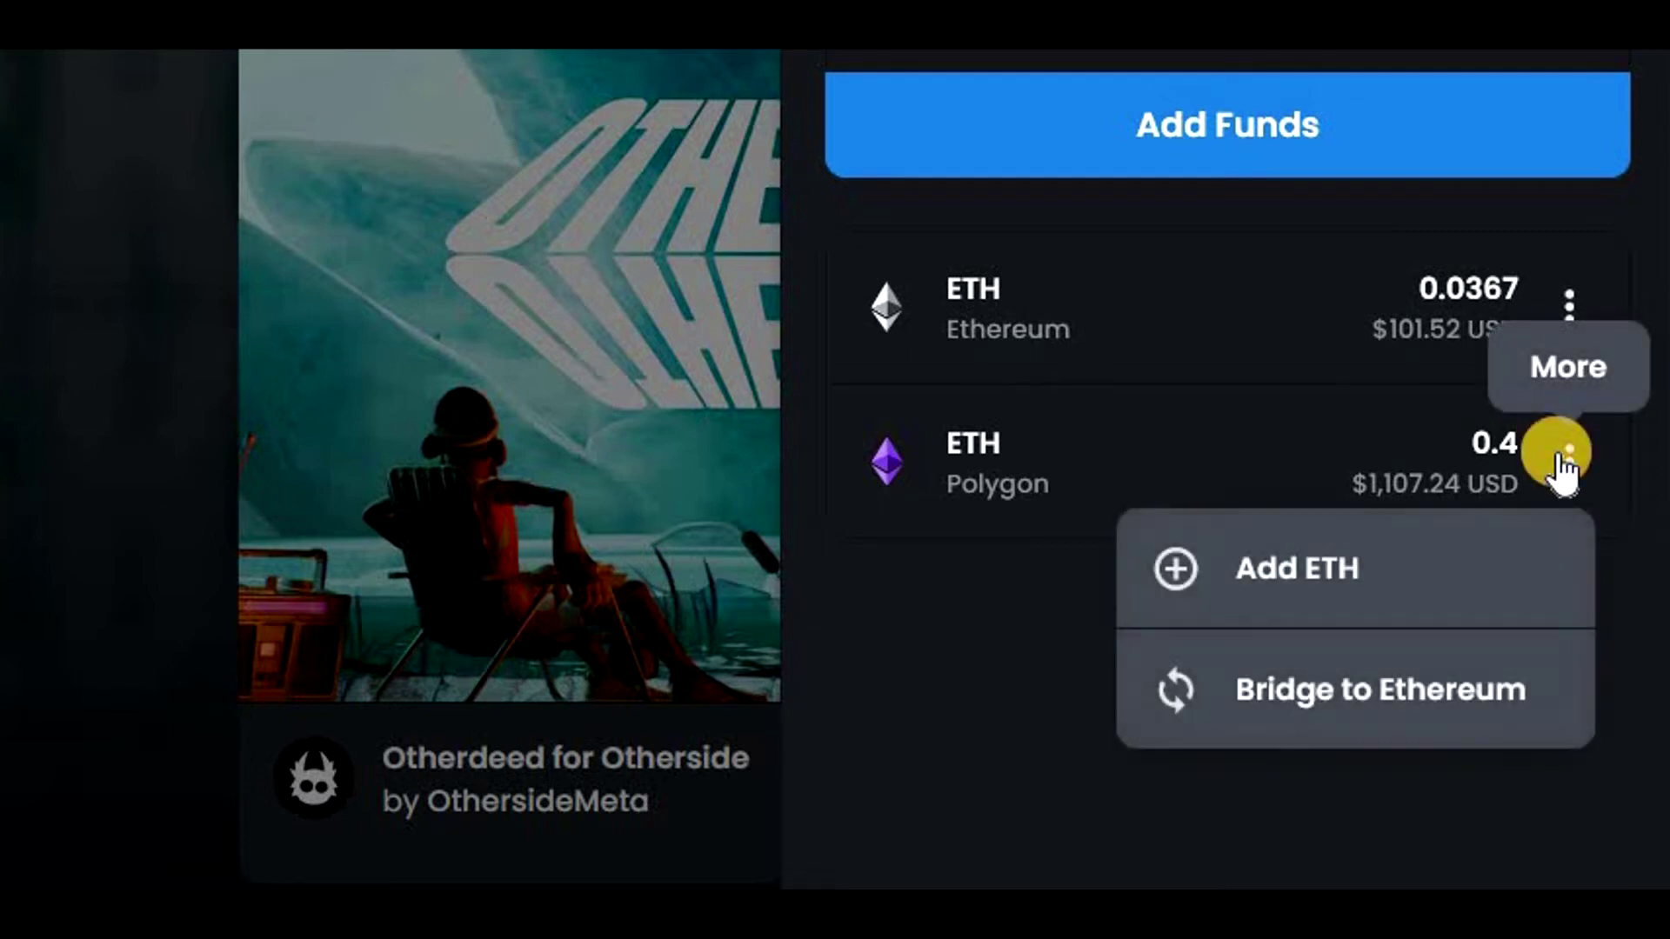
pyautogui.click(1427, 692)
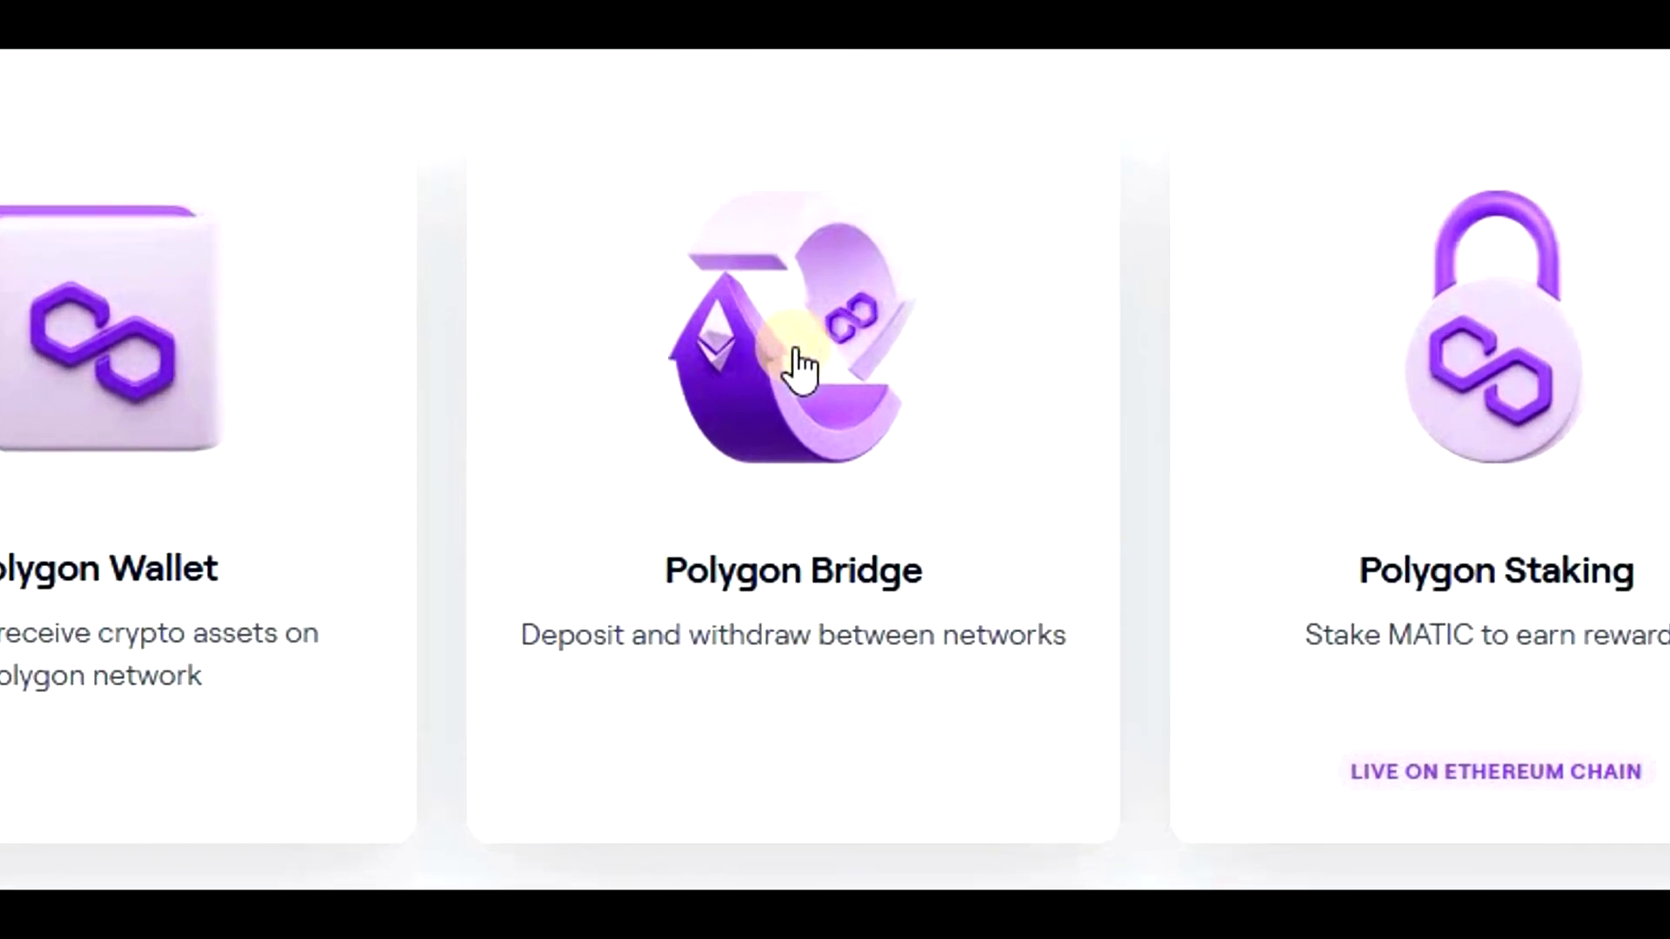
# - Log into Polygon Bridge with MetaMask, connecting the account and signing the login message
pyautogui.click(799, 366)
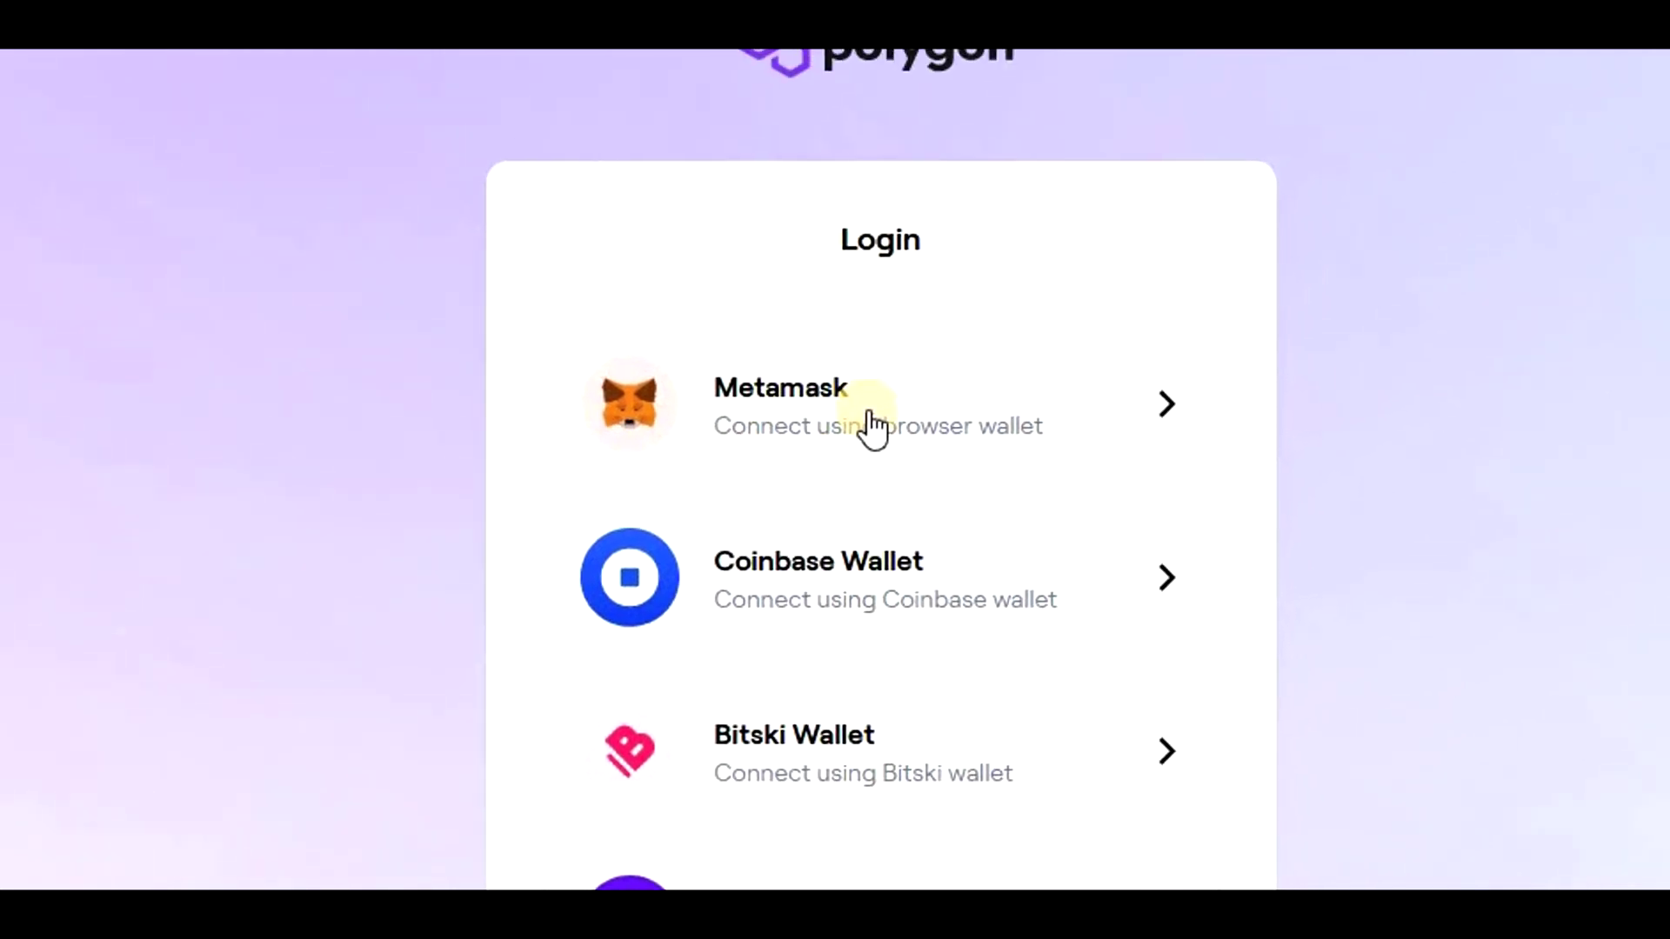
pyautogui.click(838, 448)
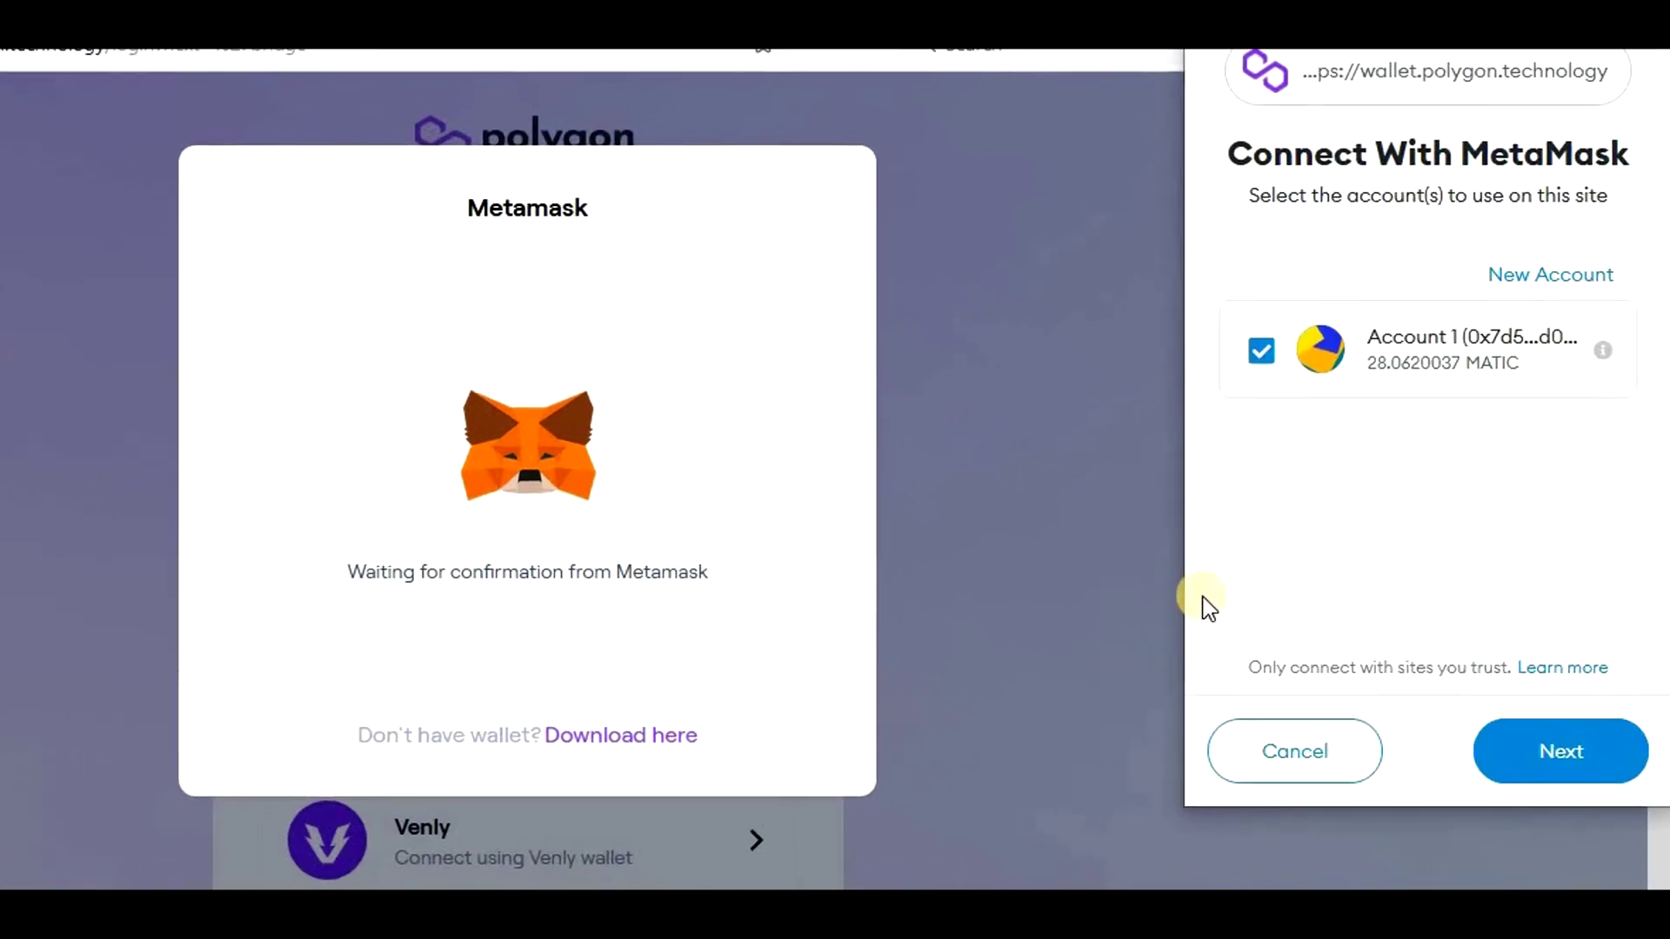
pyautogui.click(1576, 757)
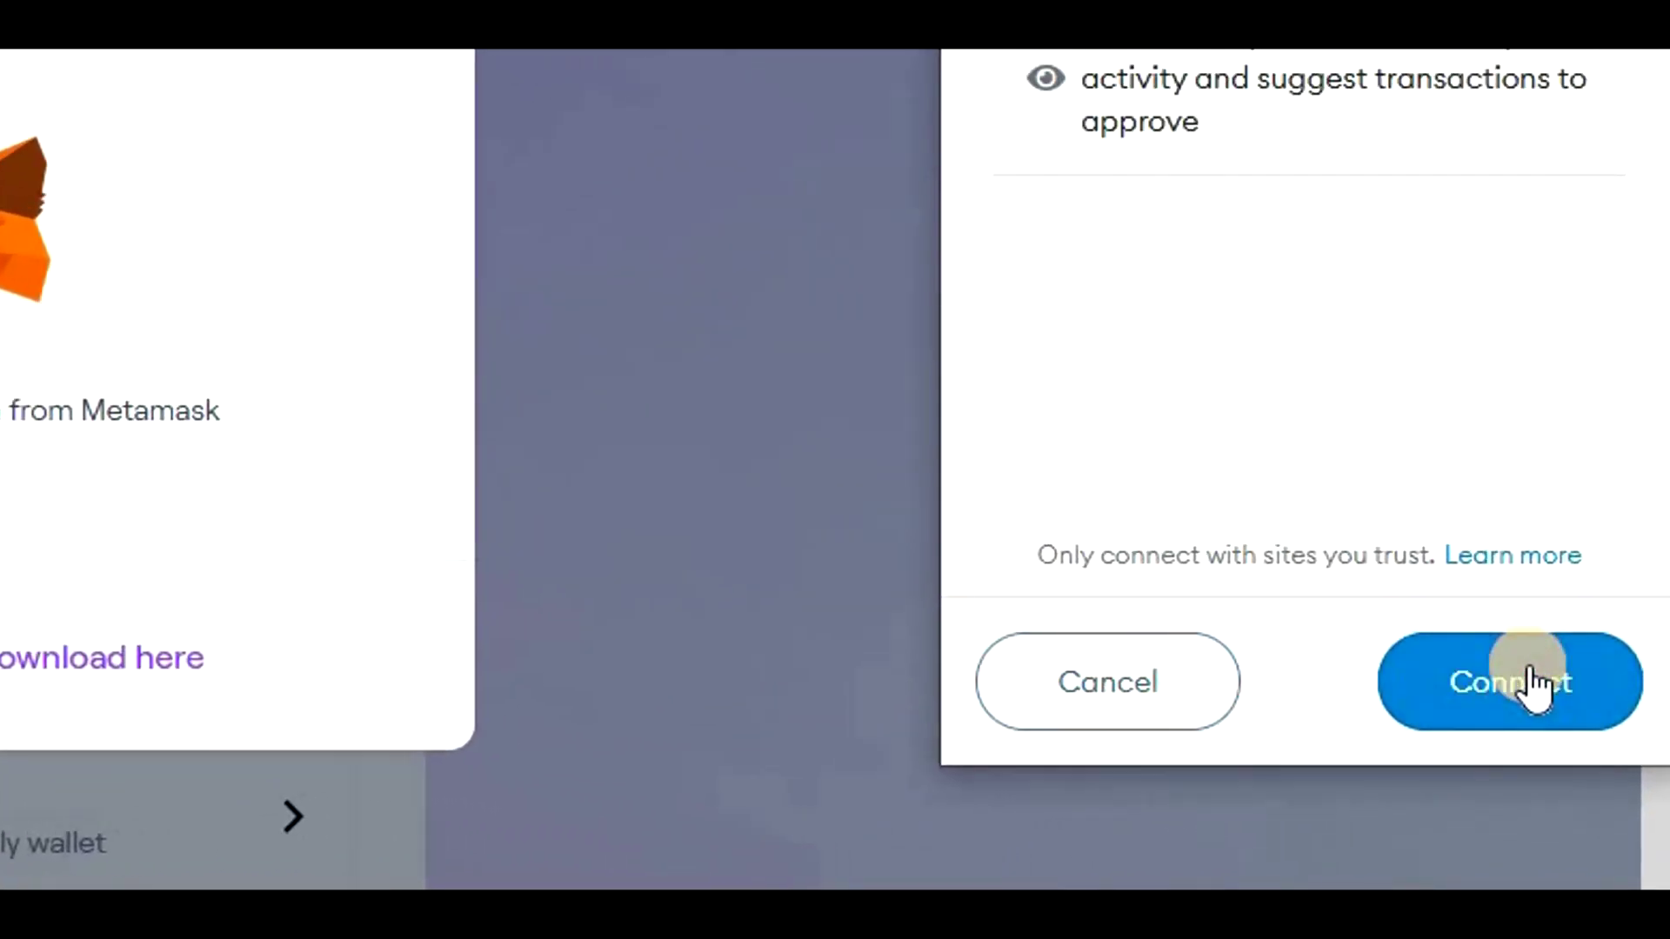
pyautogui.click(1532, 684)
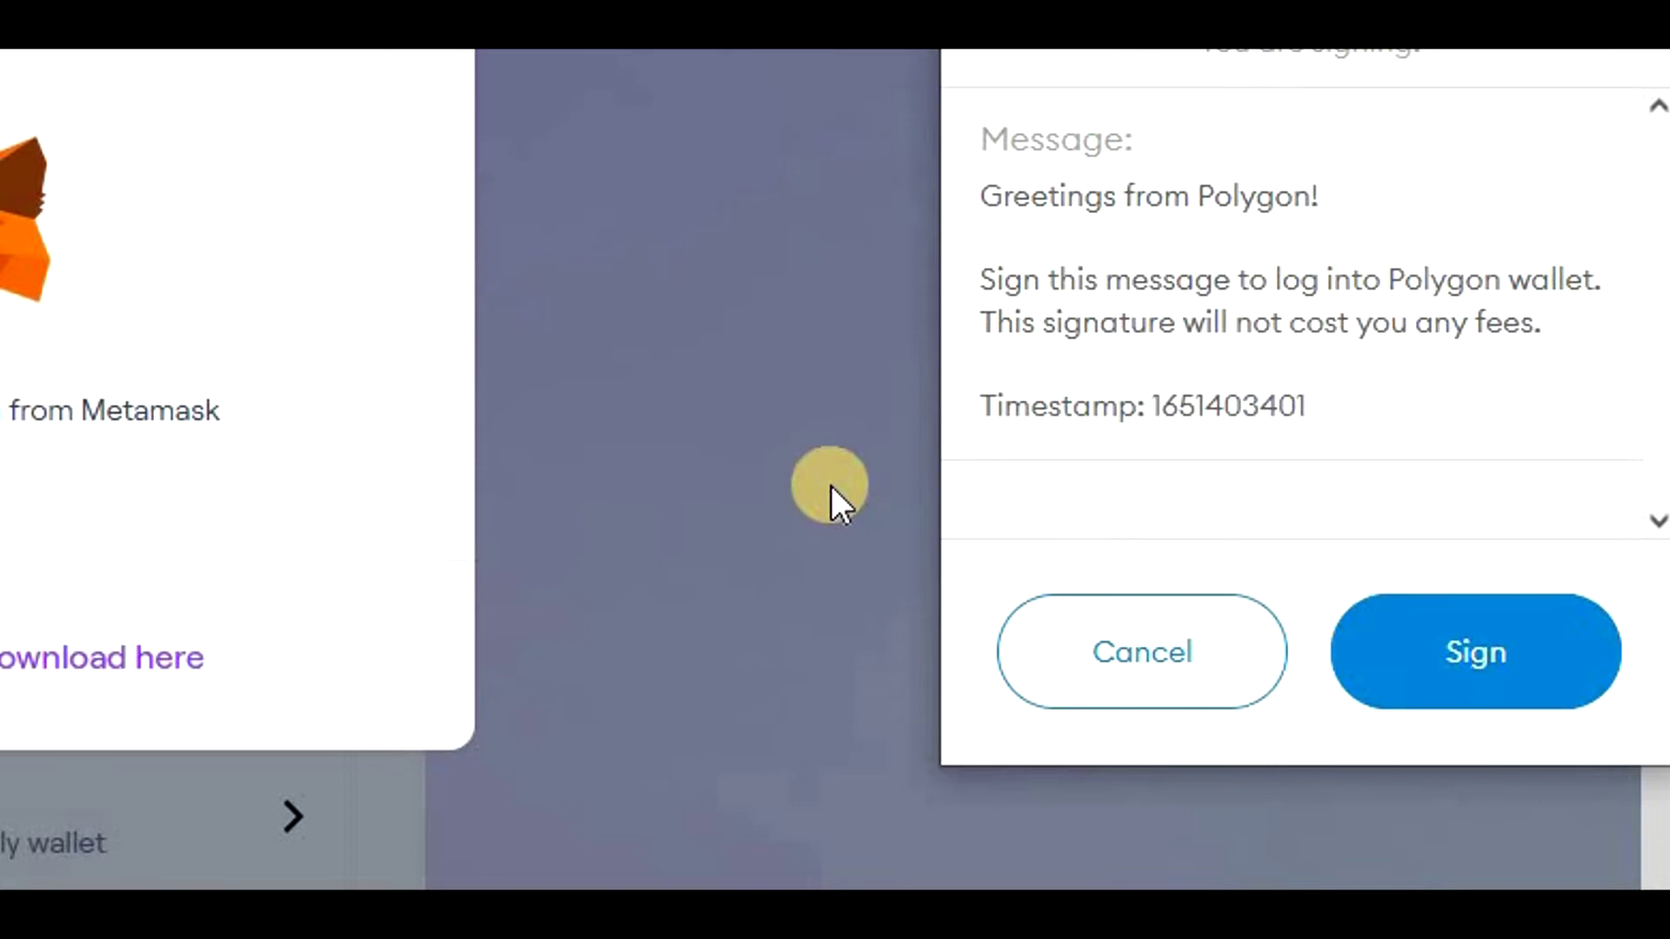
pyautogui.click(1499, 663)
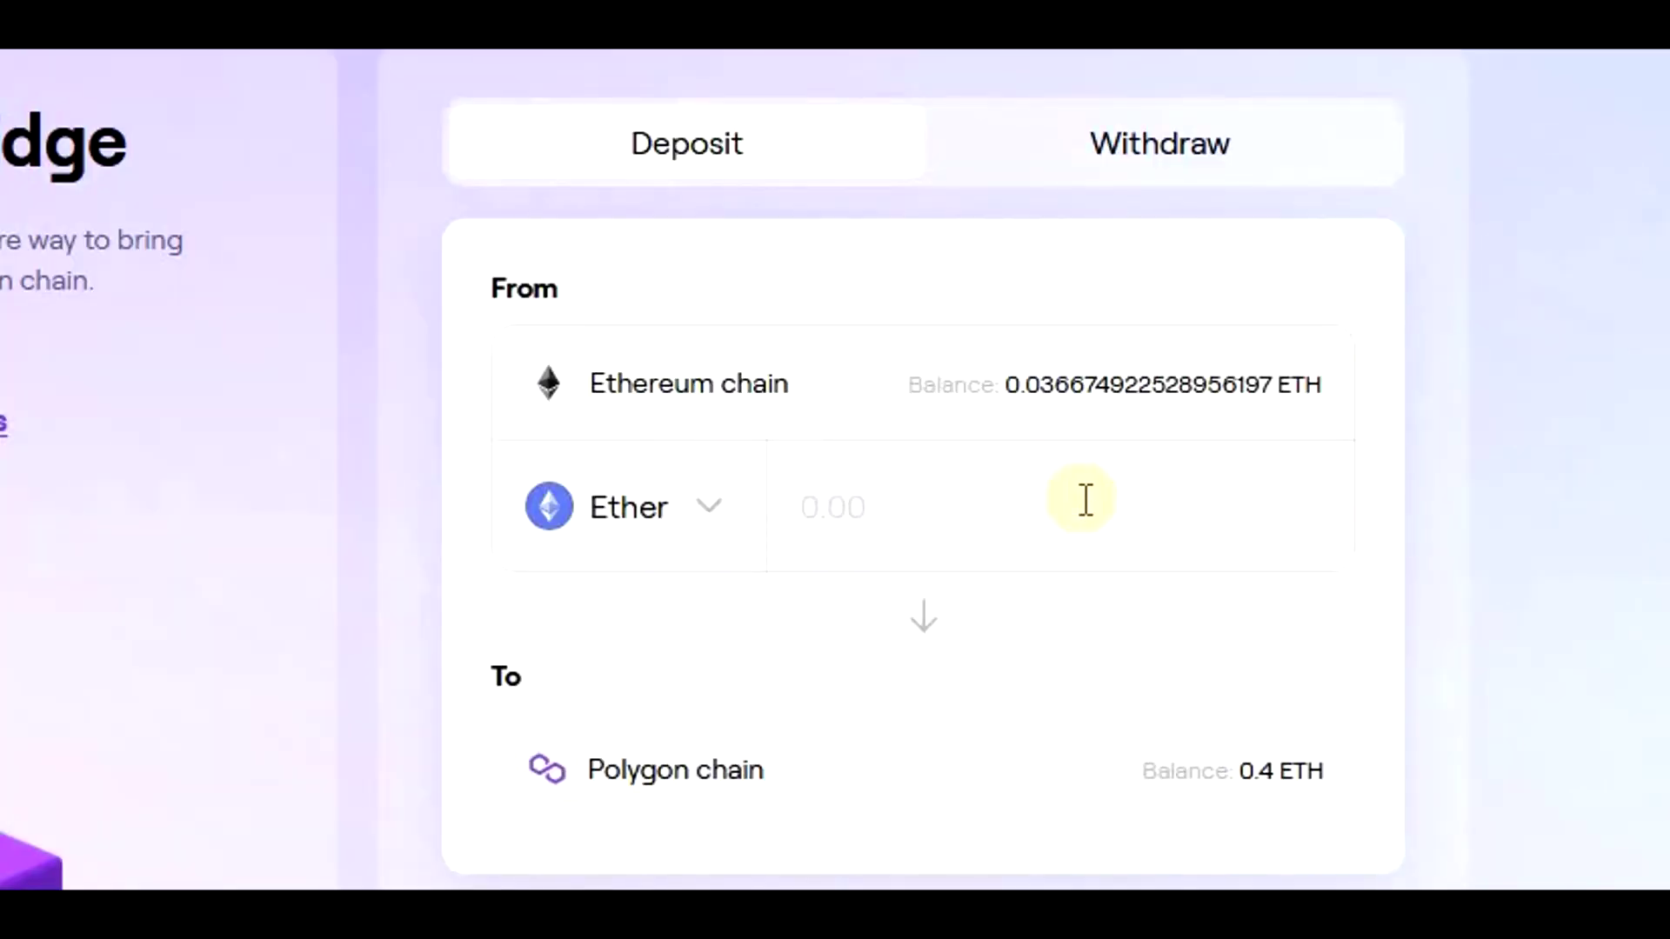
# - On the Withdraw tab, enter the maximum 0.4 ETH and start the transfer
pyautogui.click(1192, 137)
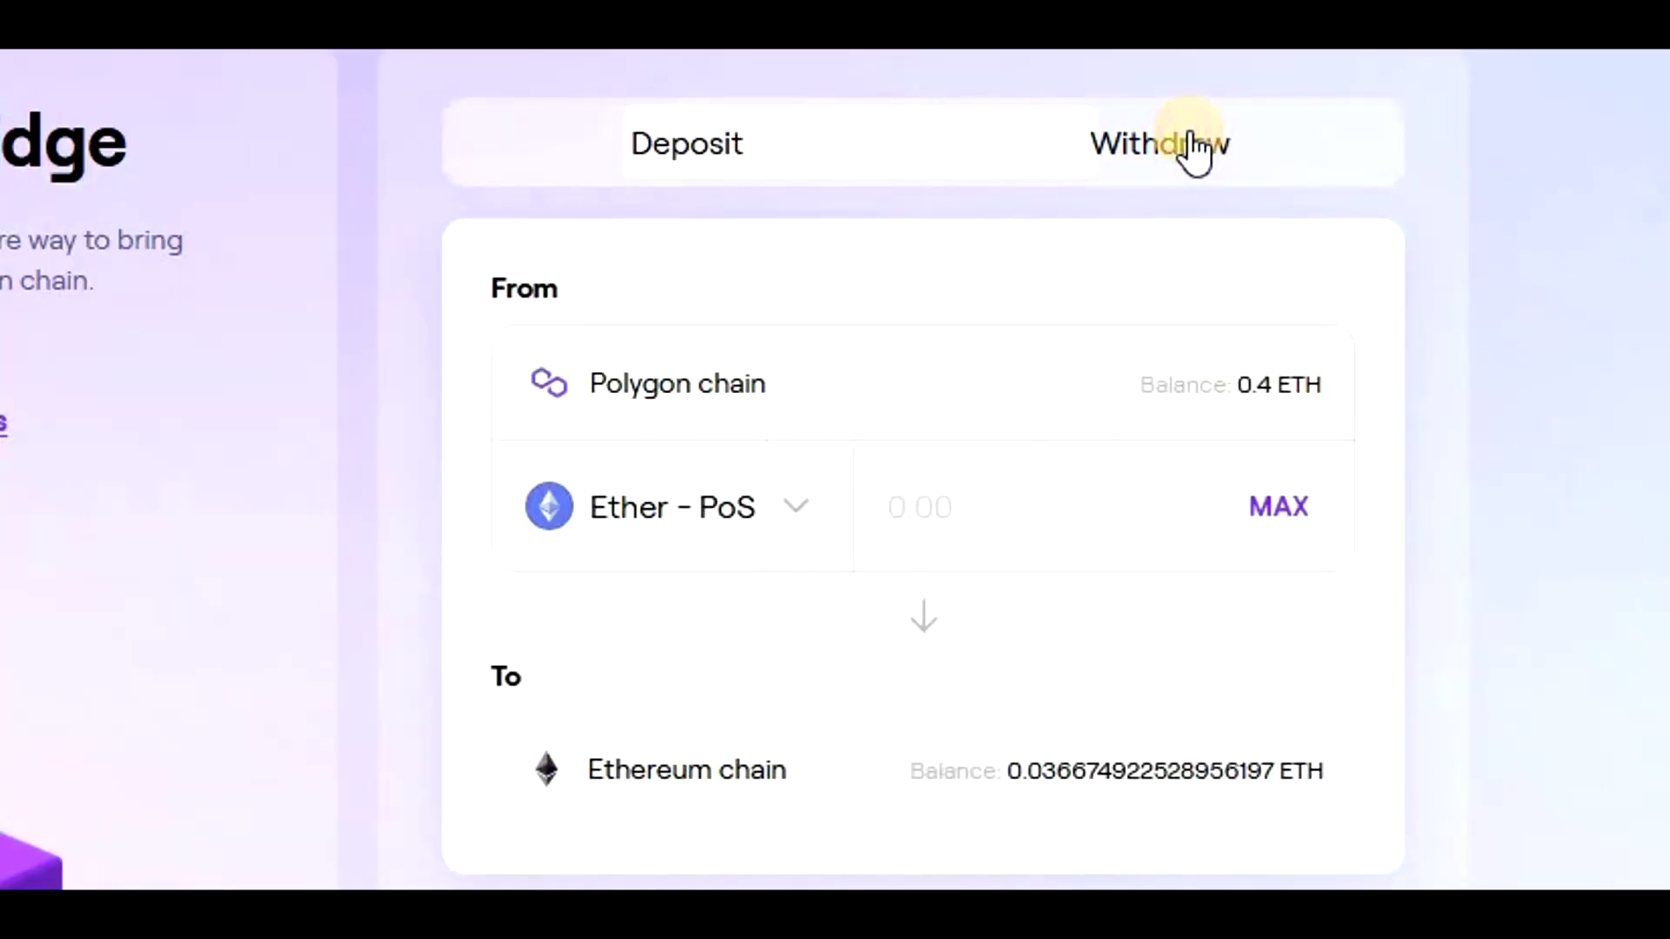
pyautogui.click(1259, 518)
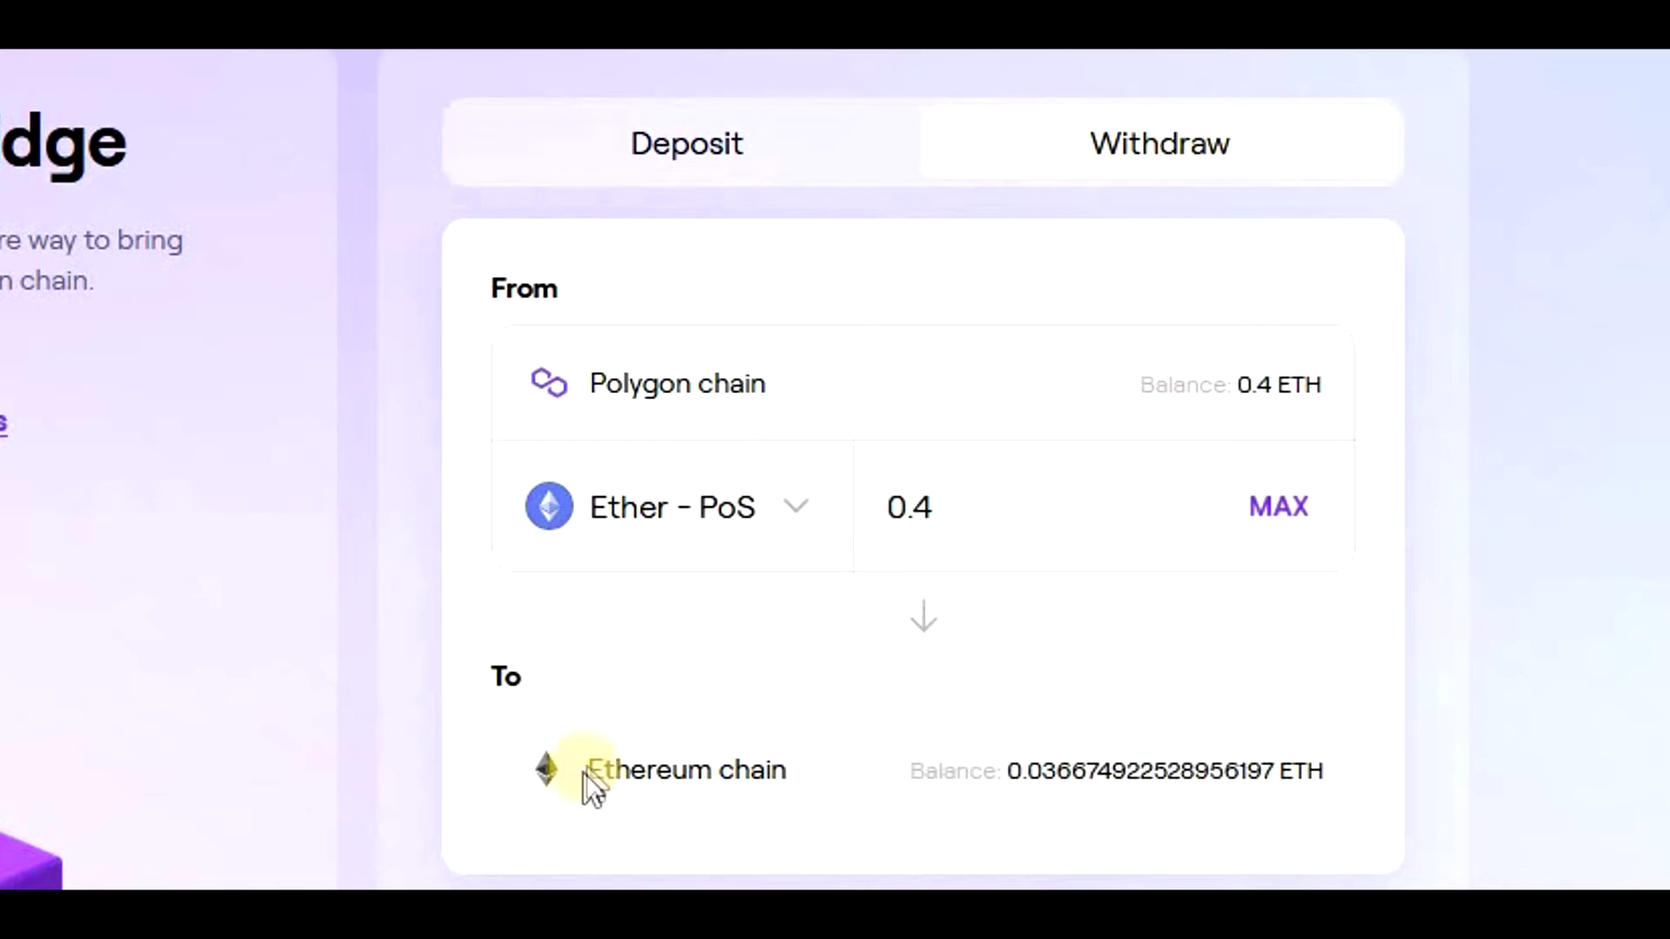
pyautogui.moveTo(591, 766); pyautogui.dragTo(783, 762)
pyautogui.click(787, 764)
pyautogui.click(880, 787)
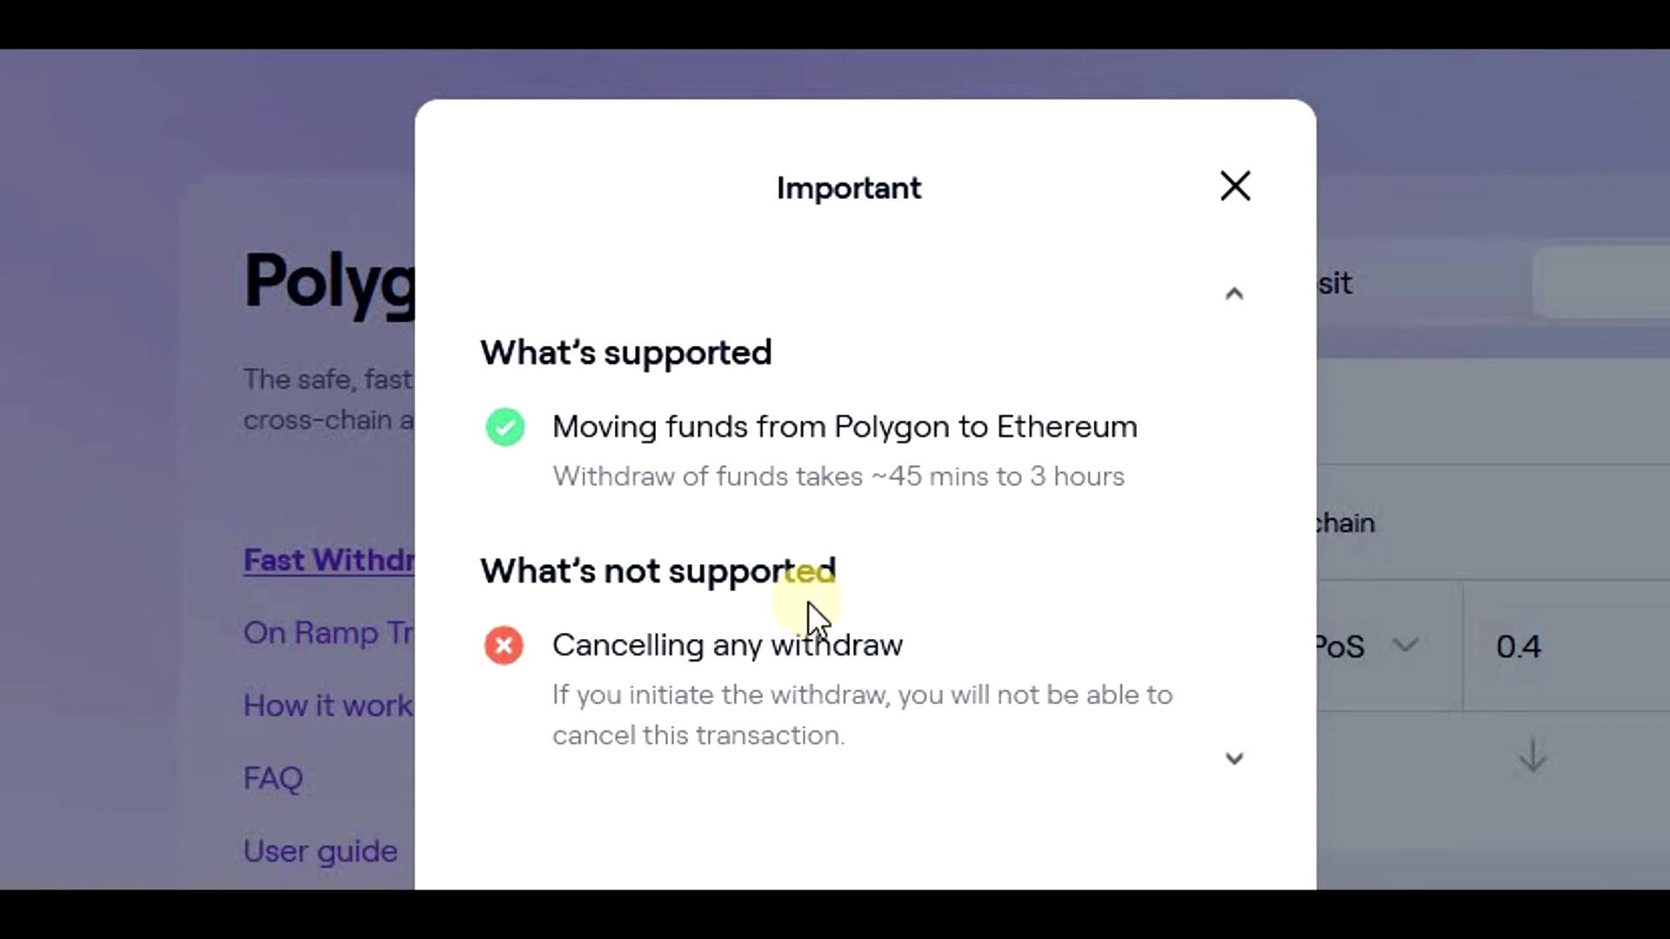
# - Accept the PoS bridge withdrawal notice and gas estimate, proceeding past the transfer summary
pyautogui.moveTo(557, 476); pyautogui.dragTo(1123, 463)
pyautogui.click(1124, 464)
pyautogui.moveTo(558, 696); pyautogui.dragTo(854, 738)
pyautogui.click(854, 738)
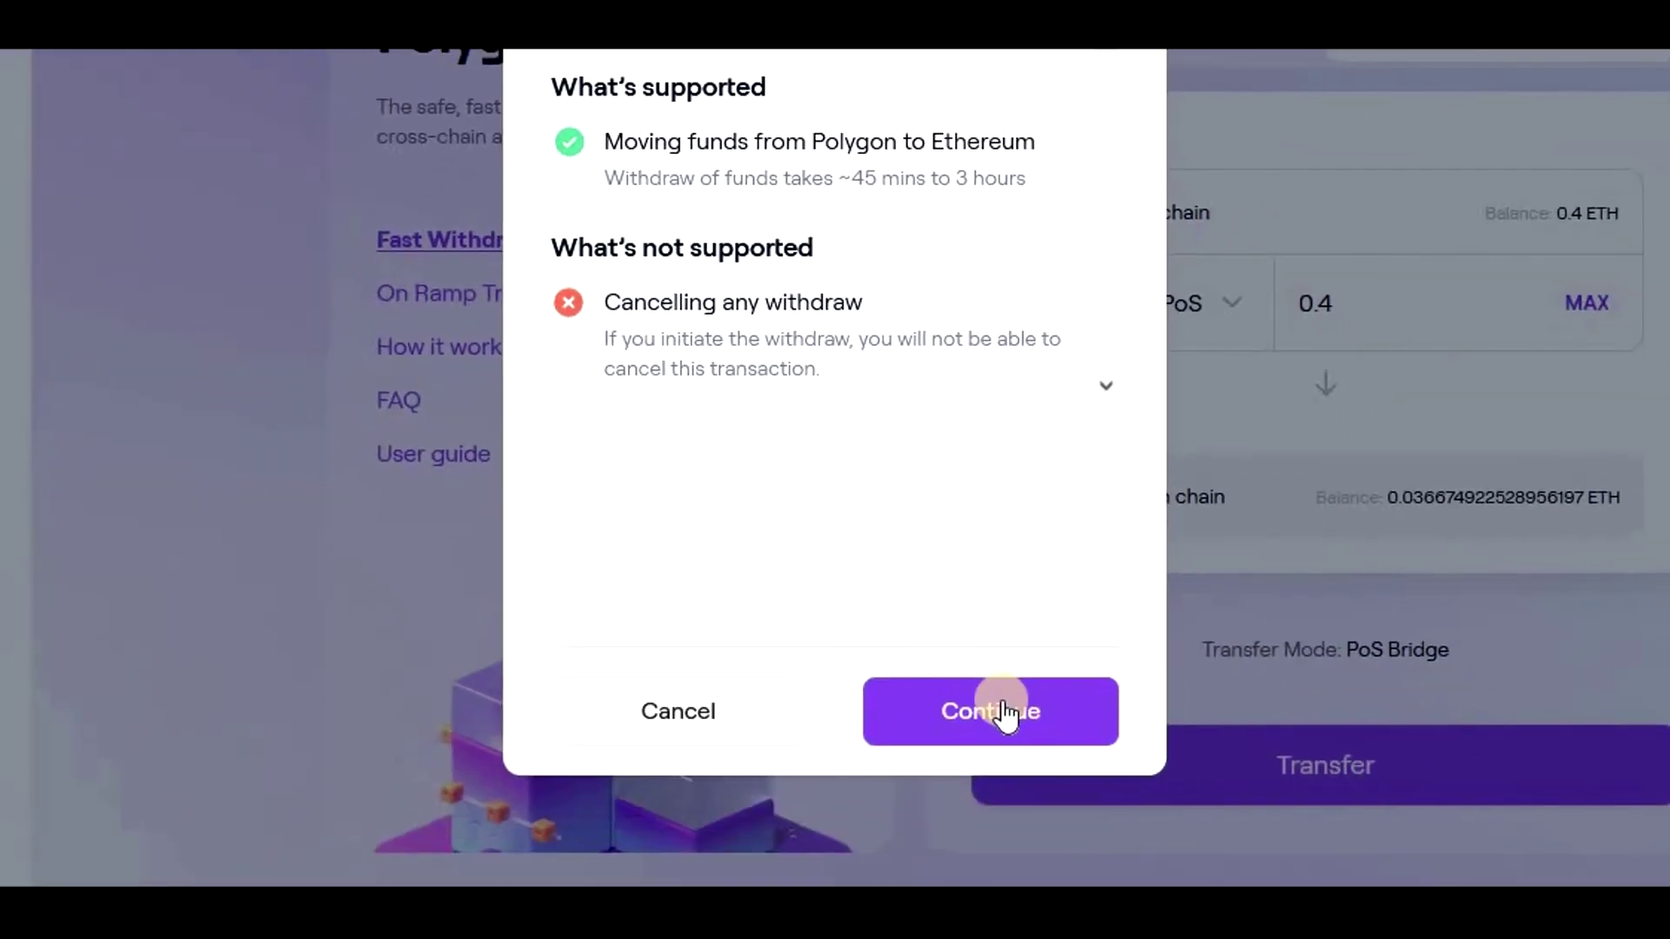
pyautogui.click(1001, 704)
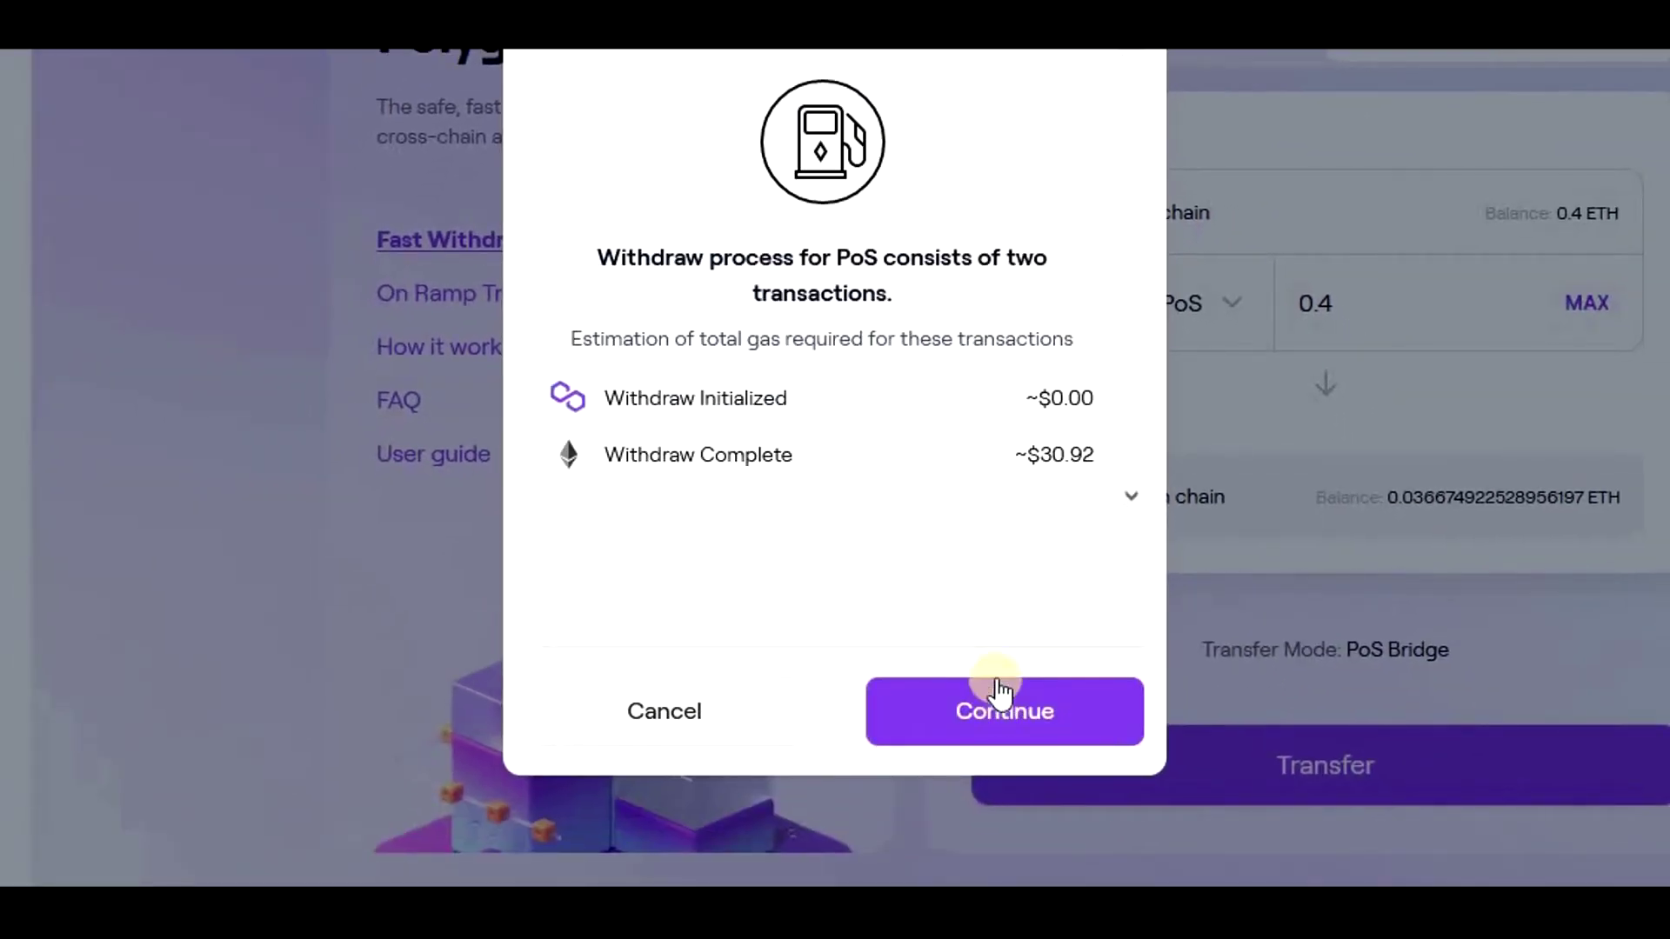
pyautogui.doubleClick(1049, 398)
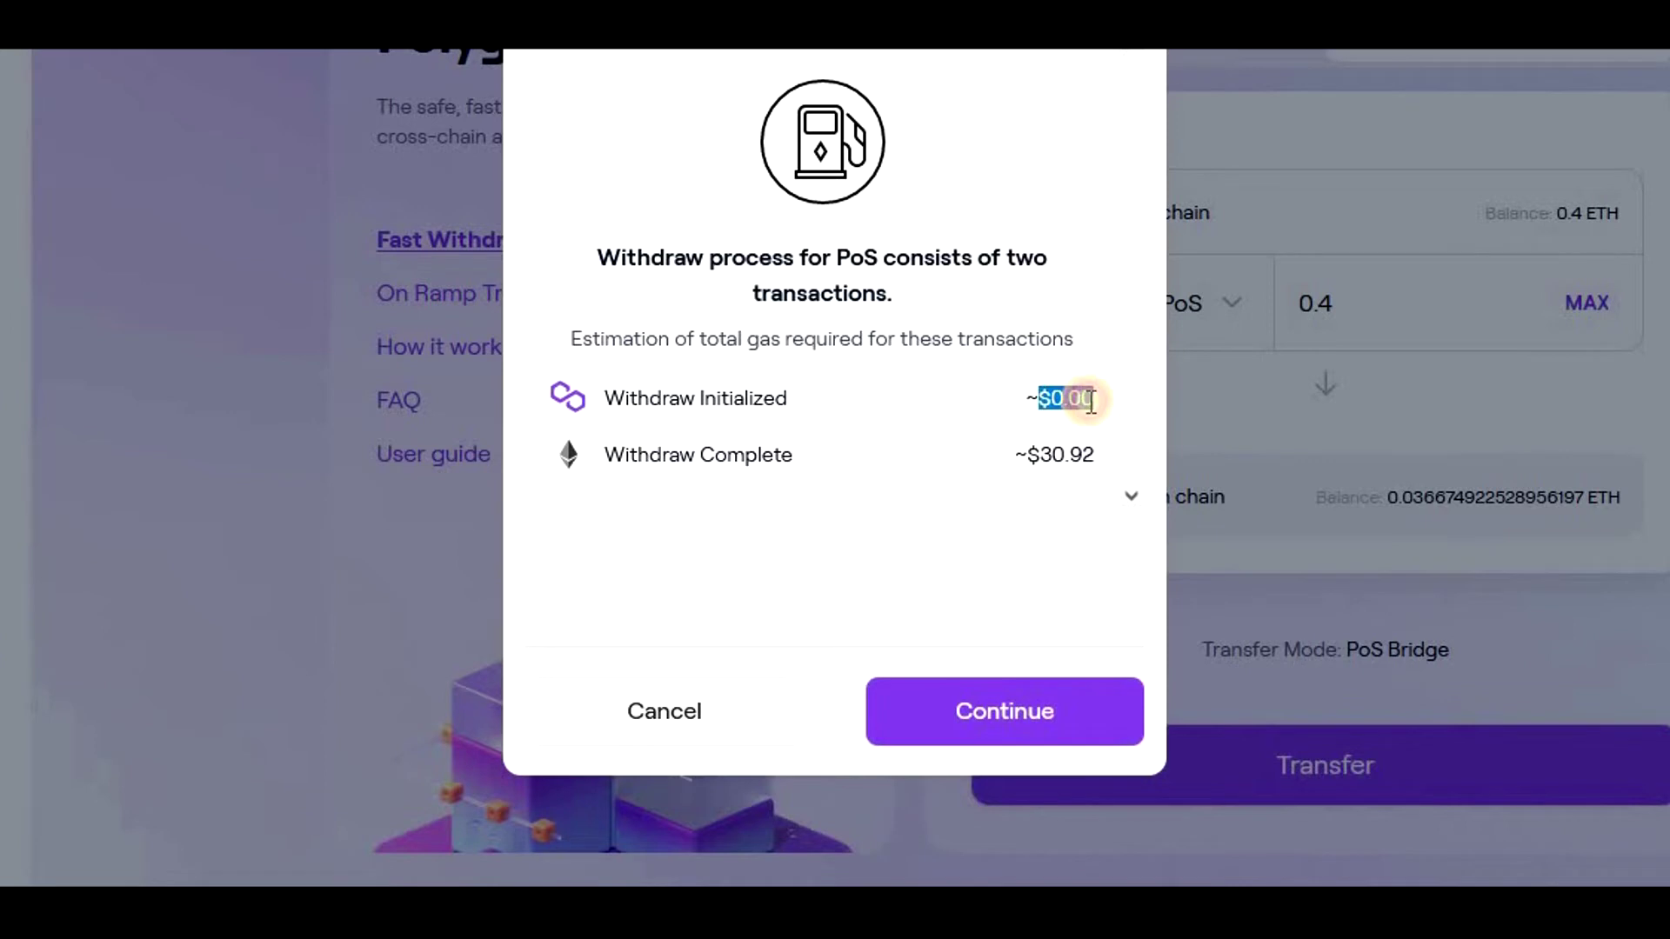
pyautogui.click(1049, 398)
pyautogui.moveTo(1044, 460); pyautogui.dragTo(1090, 457)
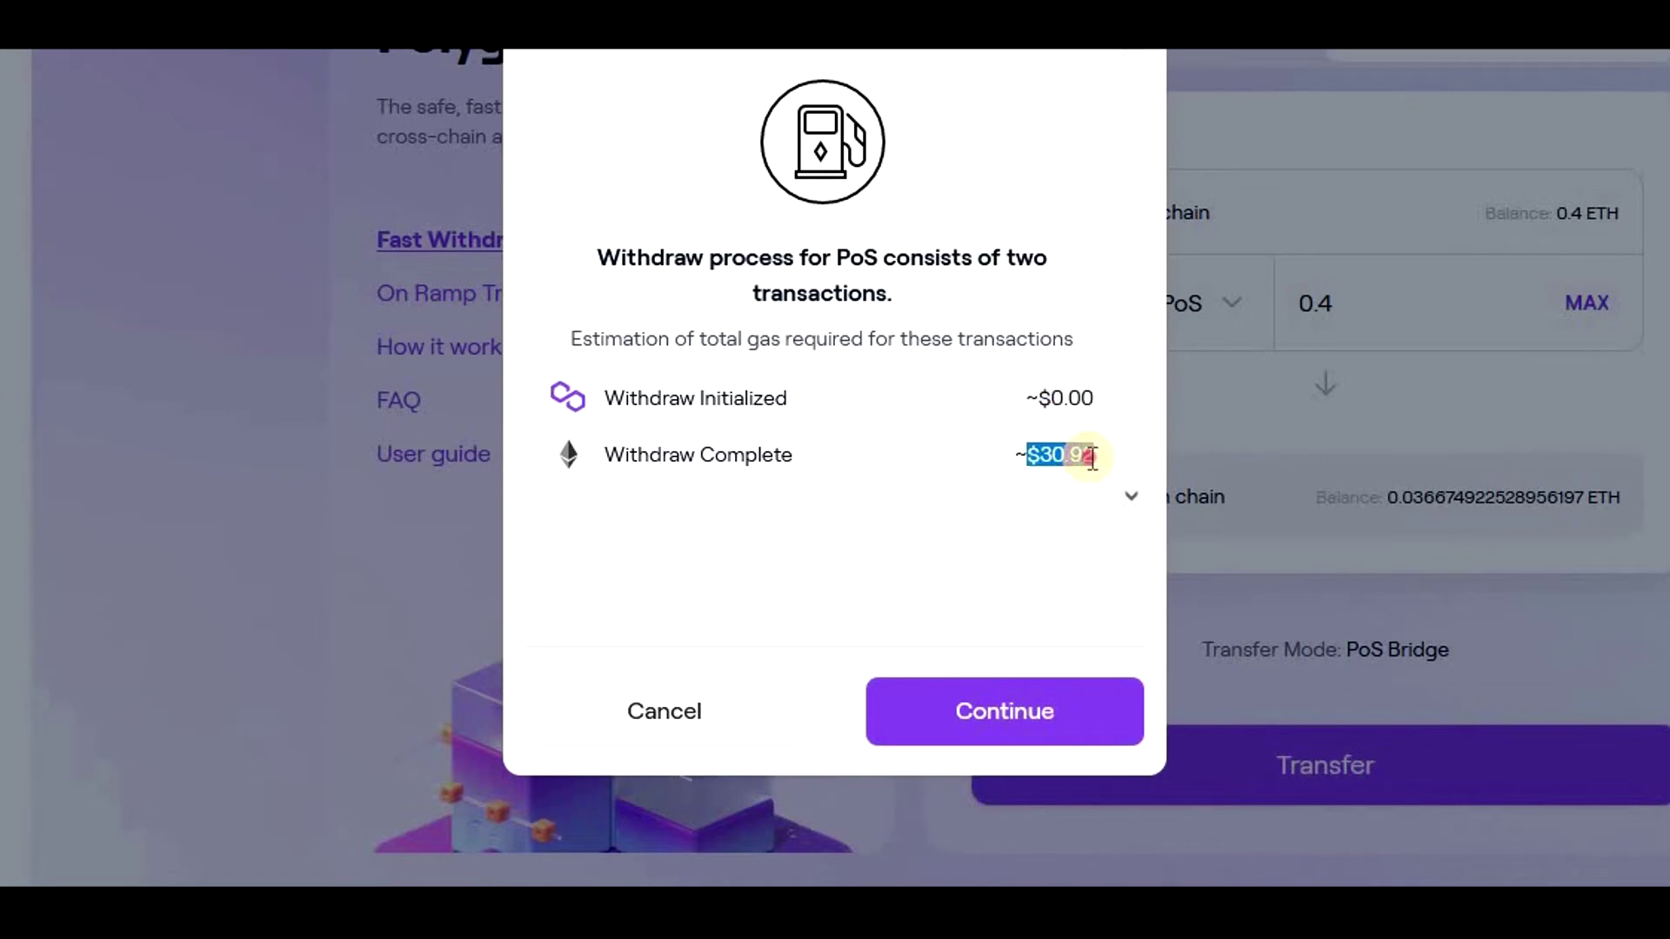
pyautogui.click(1089, 461)
pyautogui.click(1063, 720)
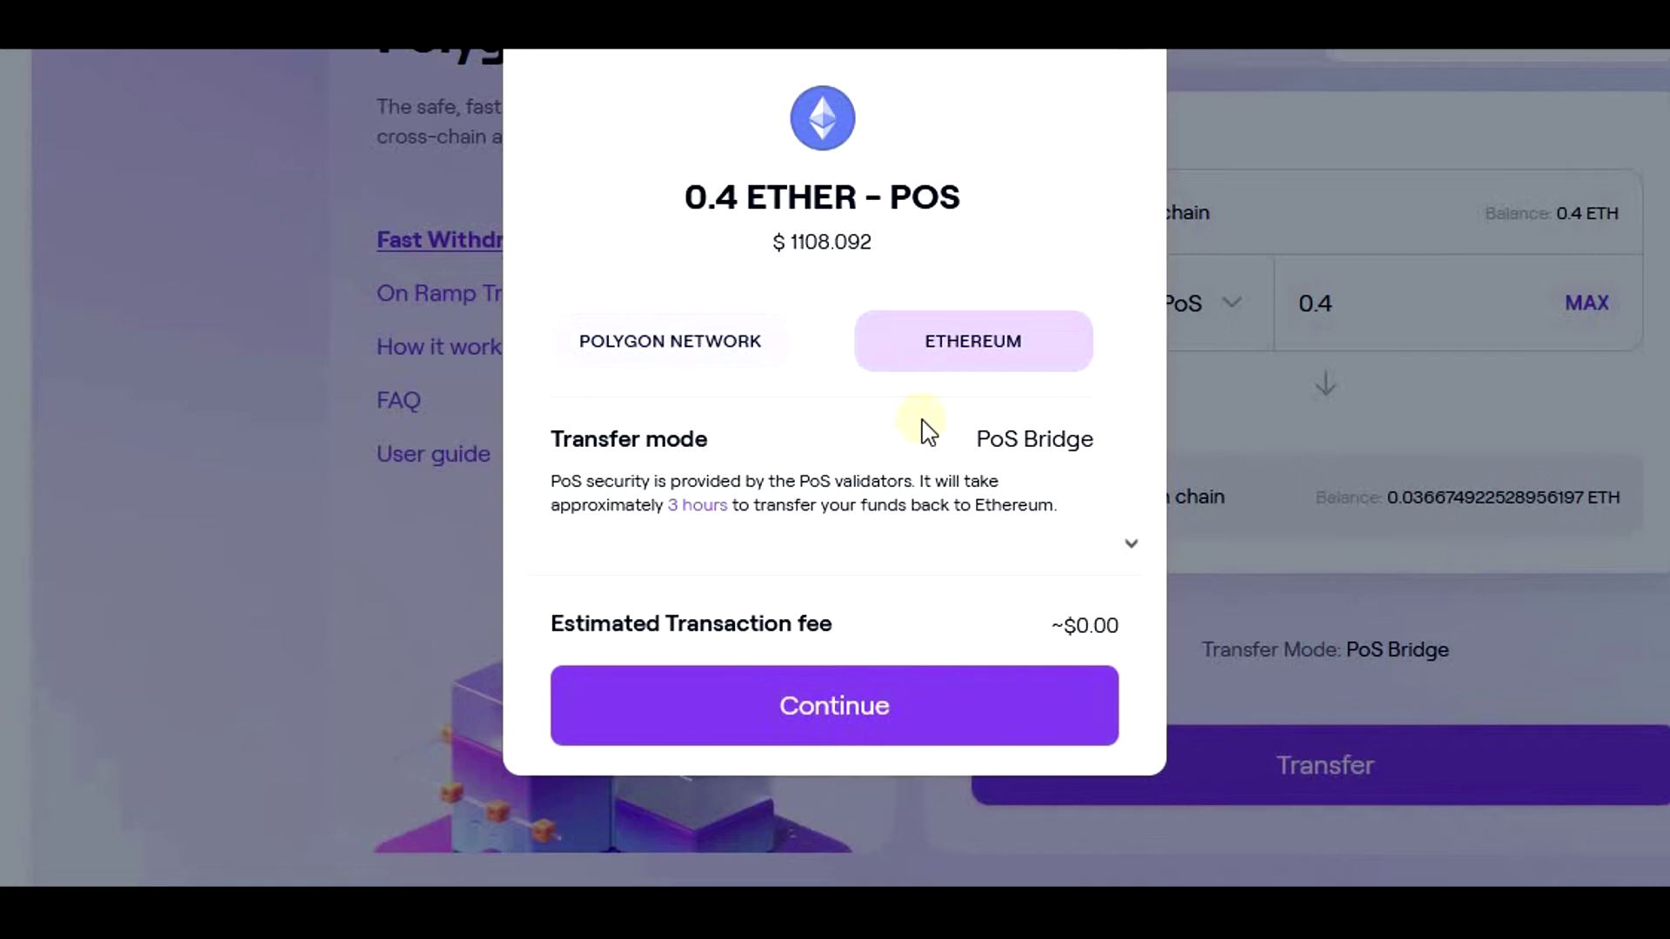
pyautogui.click(874, 701)
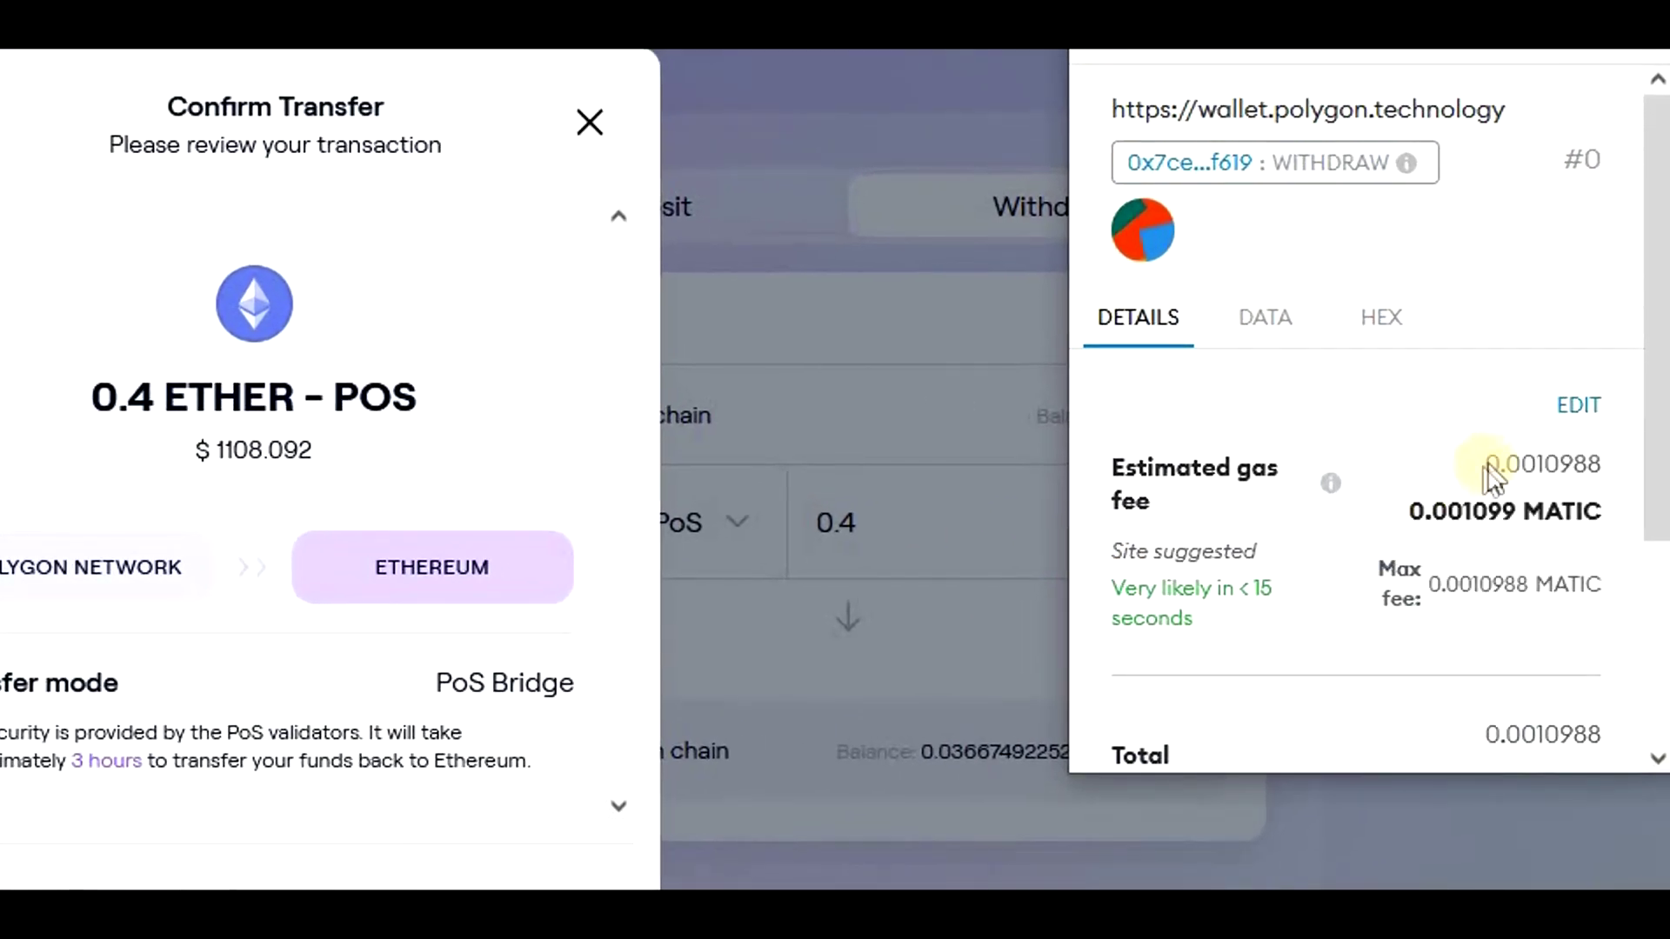
# - Confirm the 0.4 ETH withdrawal transaction in the MetaMask popup
pyautogui.moveTo(1484, 465); pyautogui.dragTo(1602, 463)
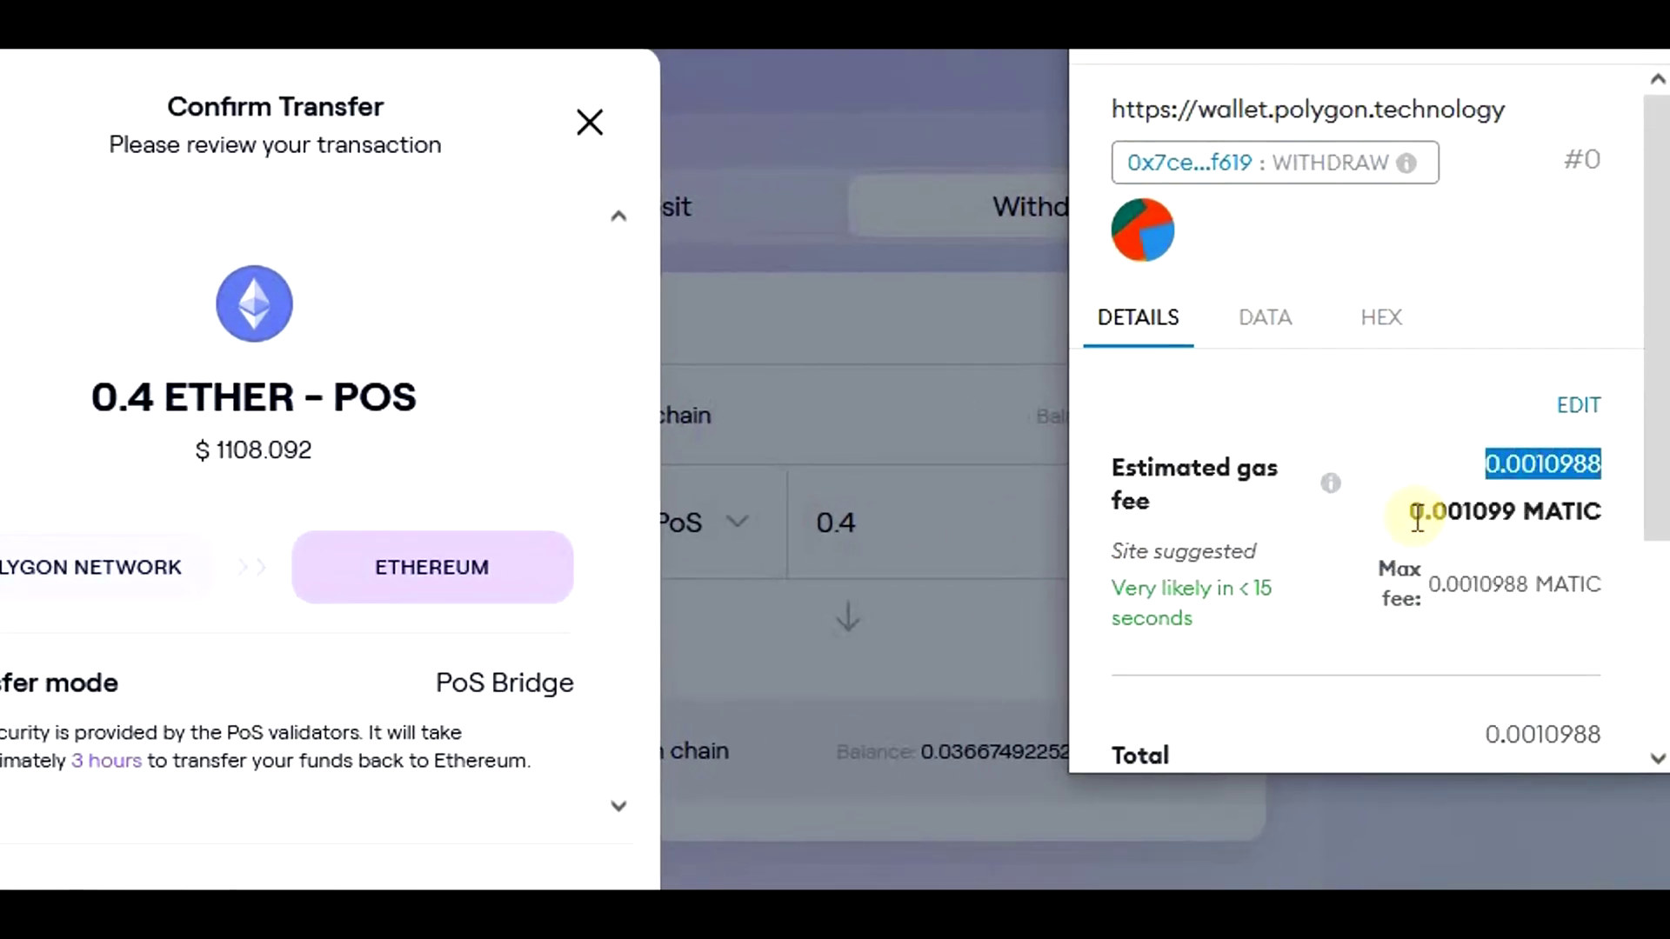
pyautogui.moveTo(1416, 519); pyautogui.dragTo(1581, 504)
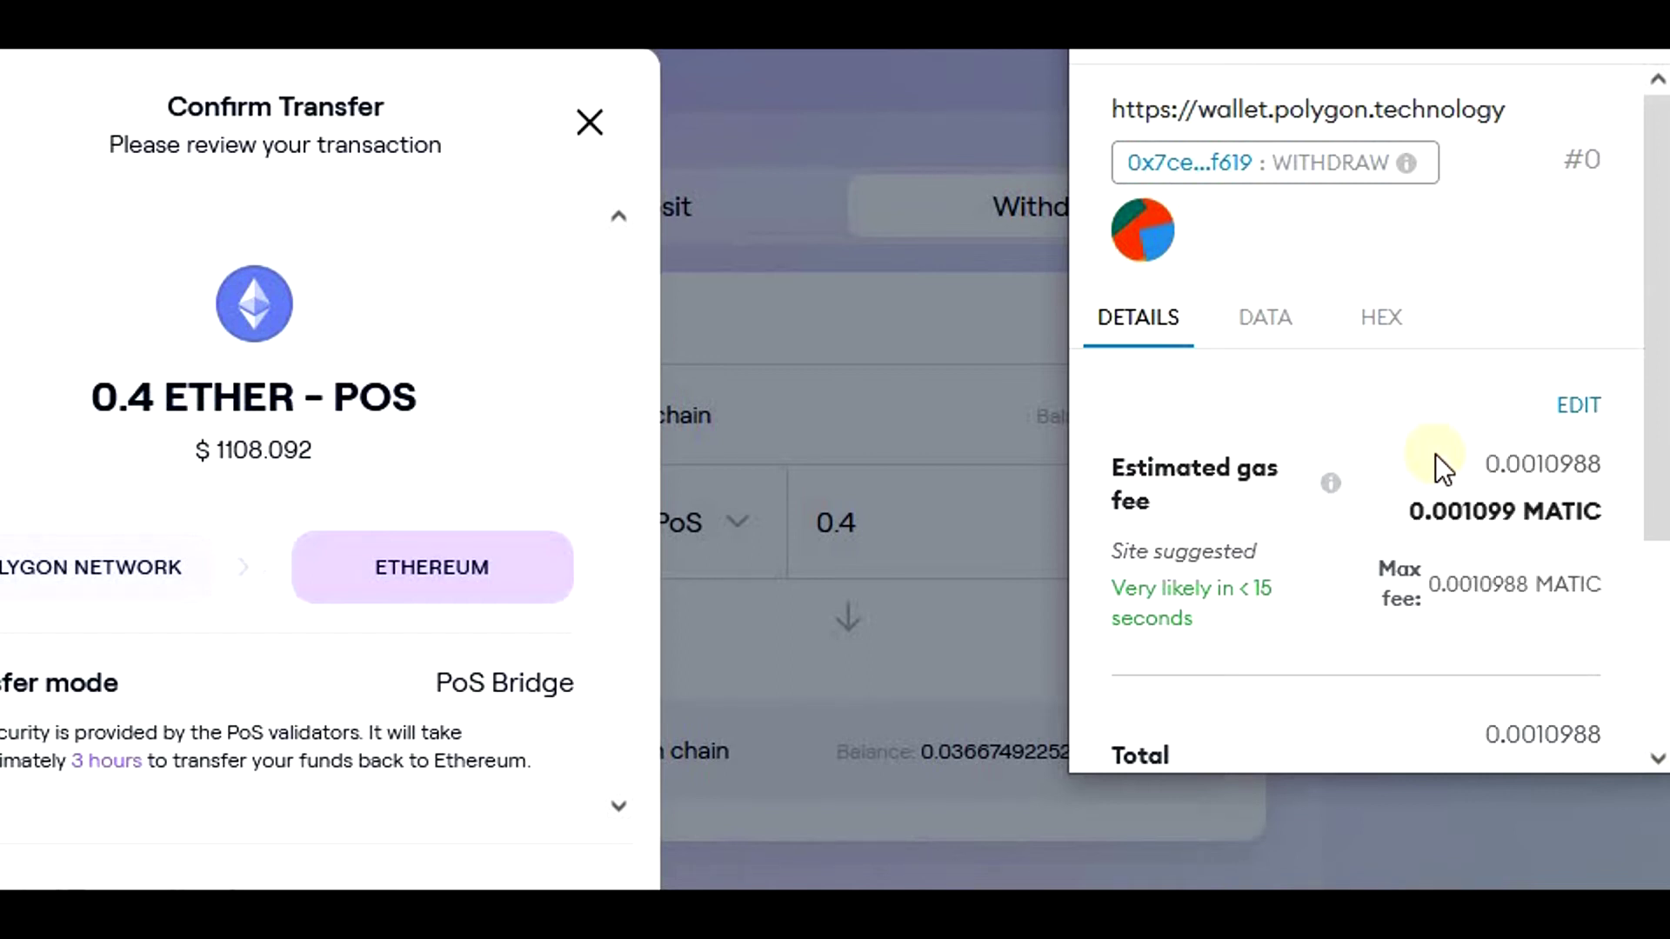
pyautogui.scroll(-3, 1435, 466)
pyautogui.scroll(-1, 1435, 465)
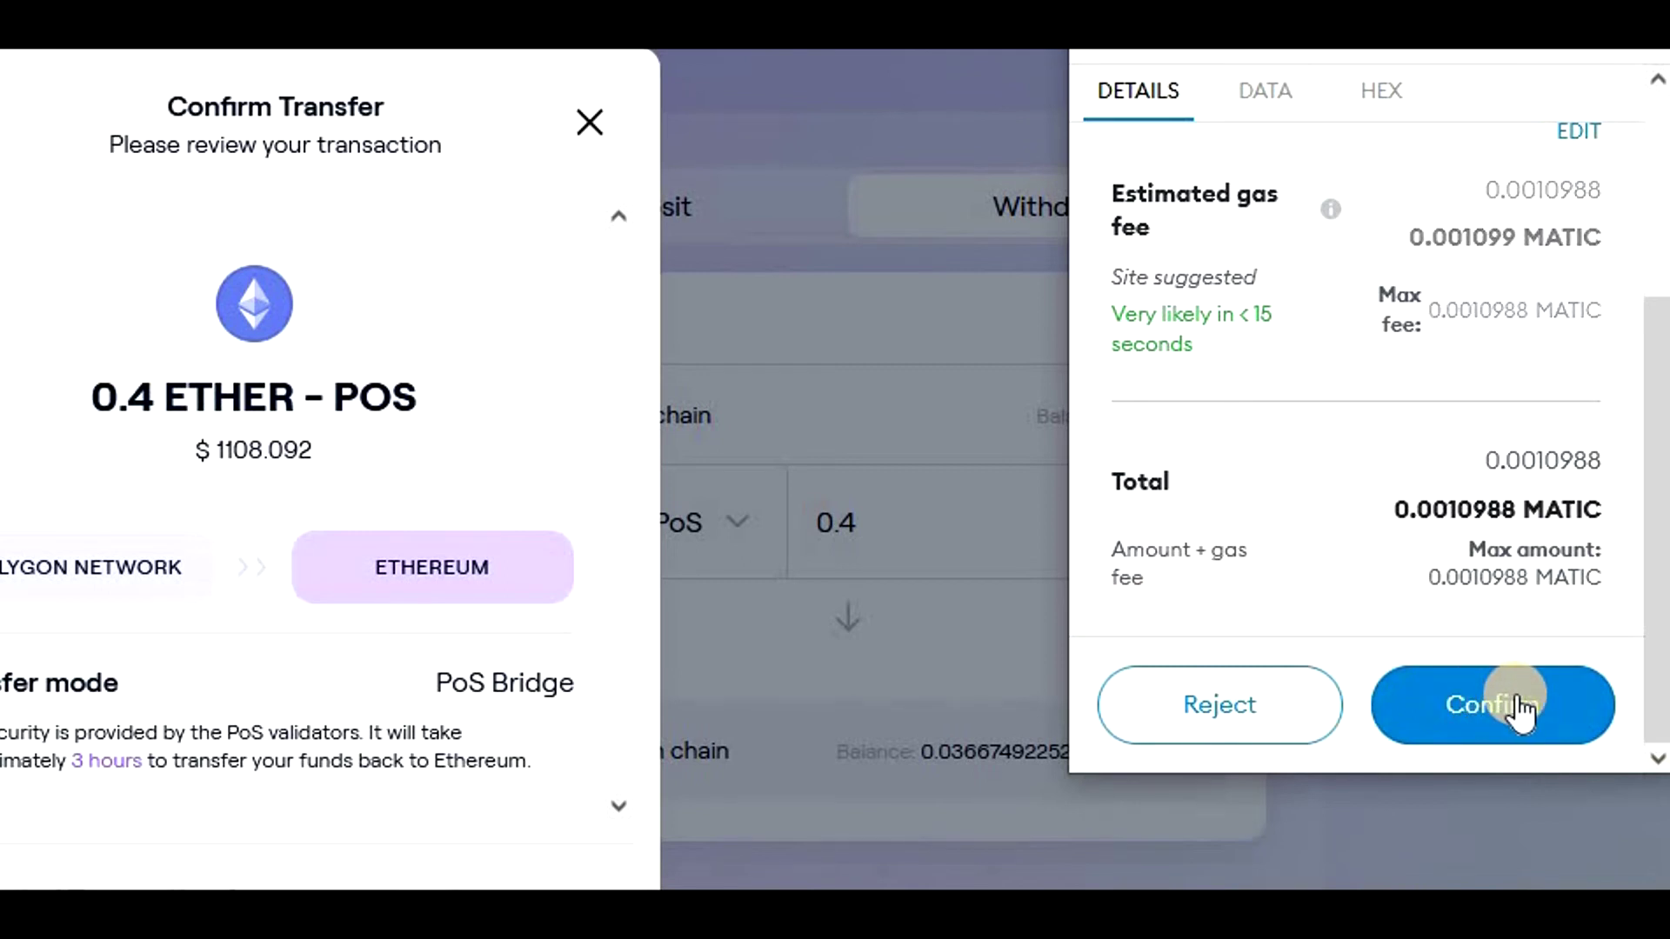
pyautogui.click(1519, 709)
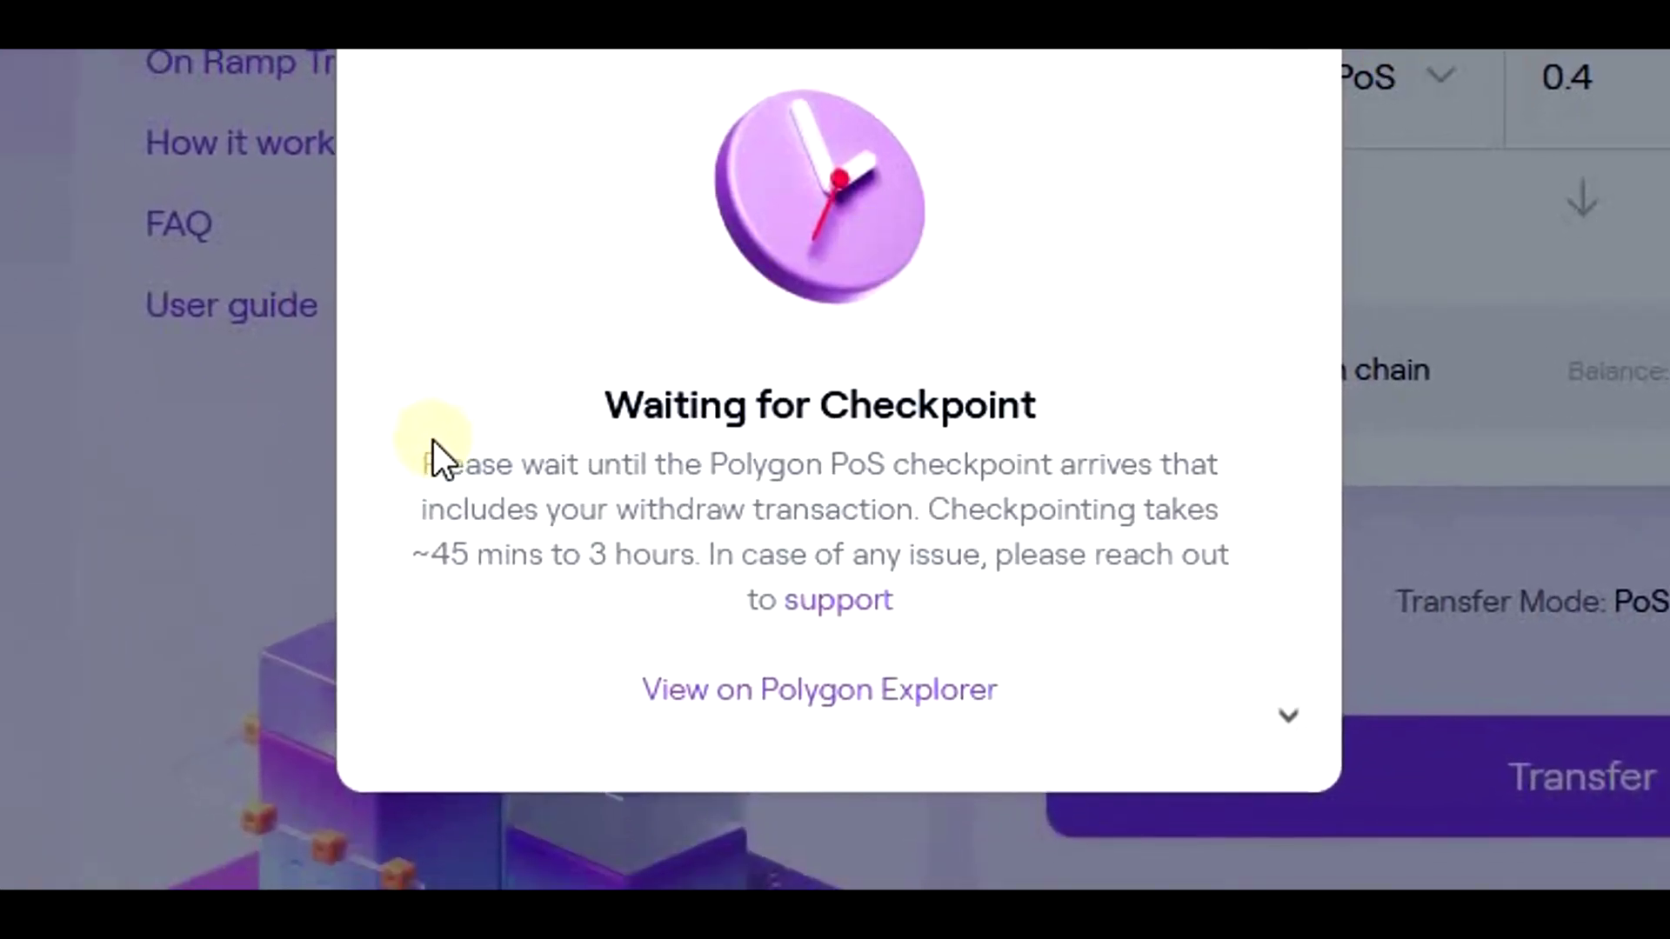
# - Review the 0.4 ETH withdrawal on the Transactions page once its checkpoint has arrived
pyautogui.moveTo(596, 477); pyautogui.dragTo(1212, 586)
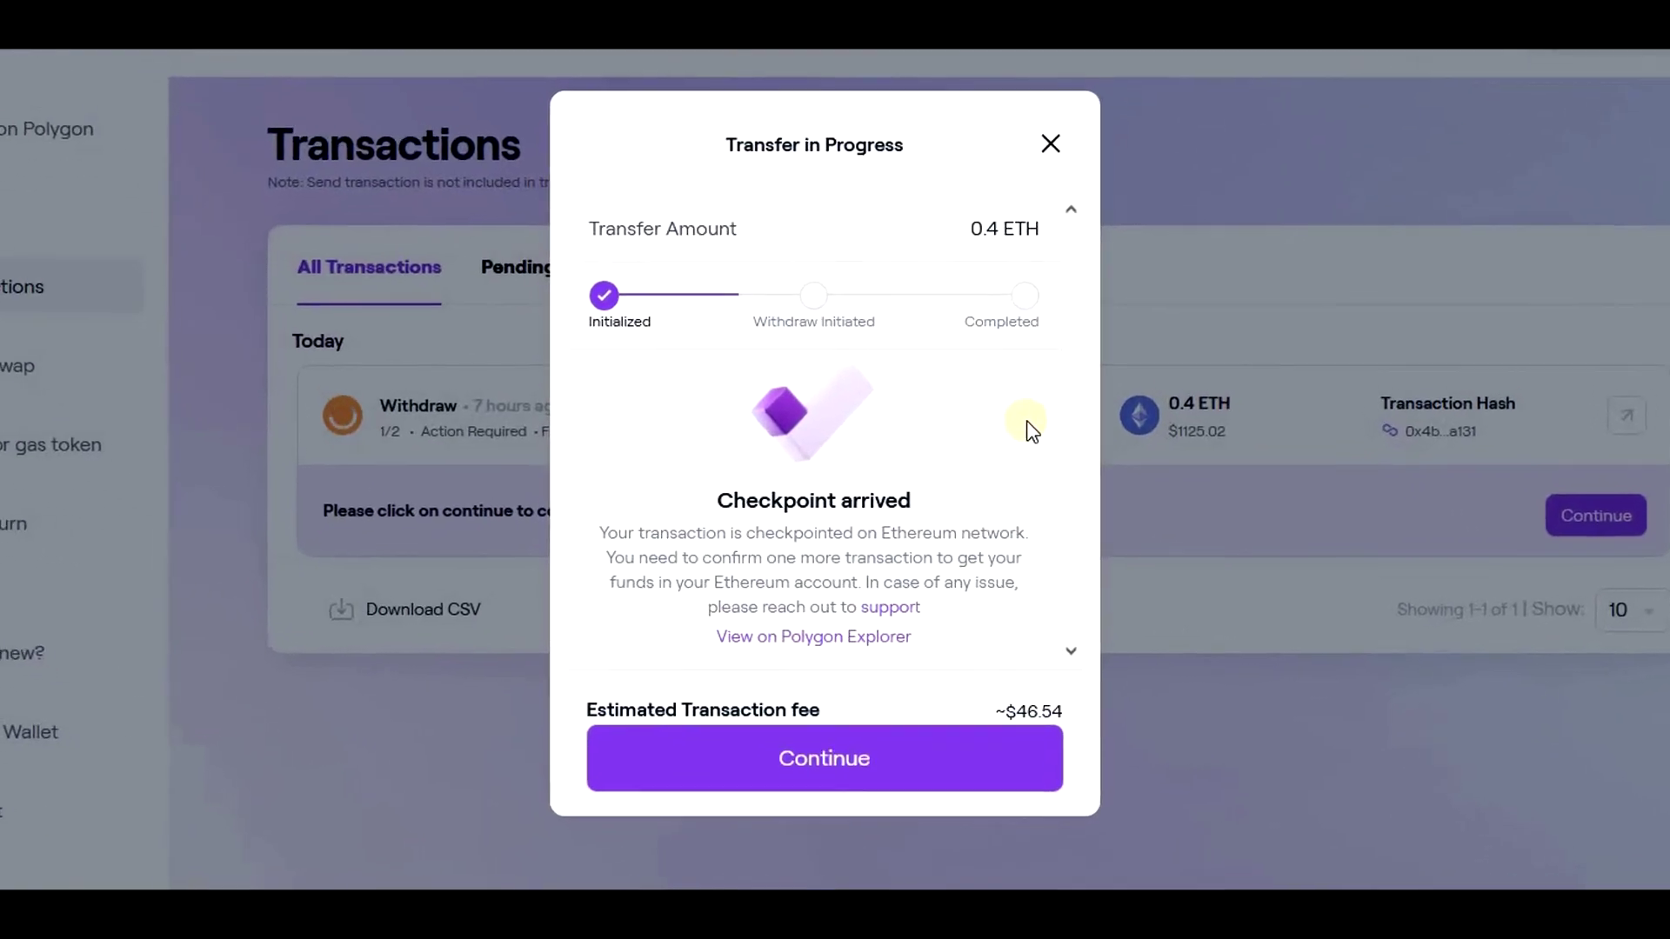
# - Continue from the Checkpoint arrived dialog to the exit transaction's $59.06 gas fee confirmation
pyautogui.moveTo(674, 357); pyautogui.dragTo(887, 351)
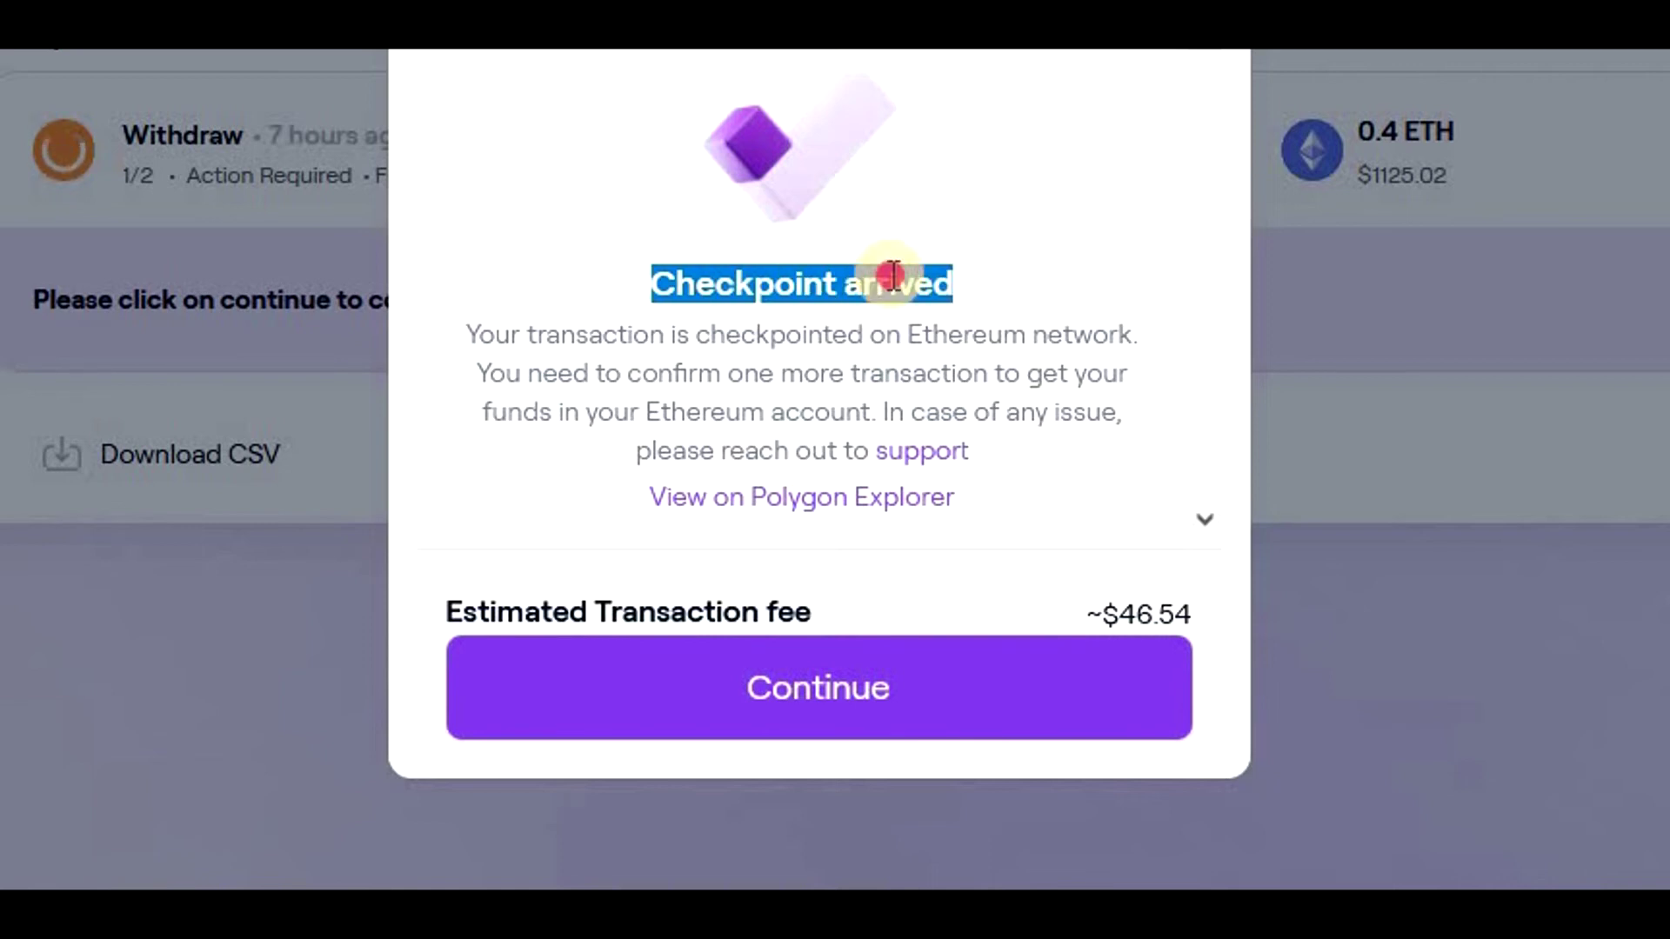
pyautogui.moveTo(469, 334); pyautogui.dragTo(1131, 331)
pyautogui.moveTo(477, 373); pyautogui.dragTo(1130, 367)
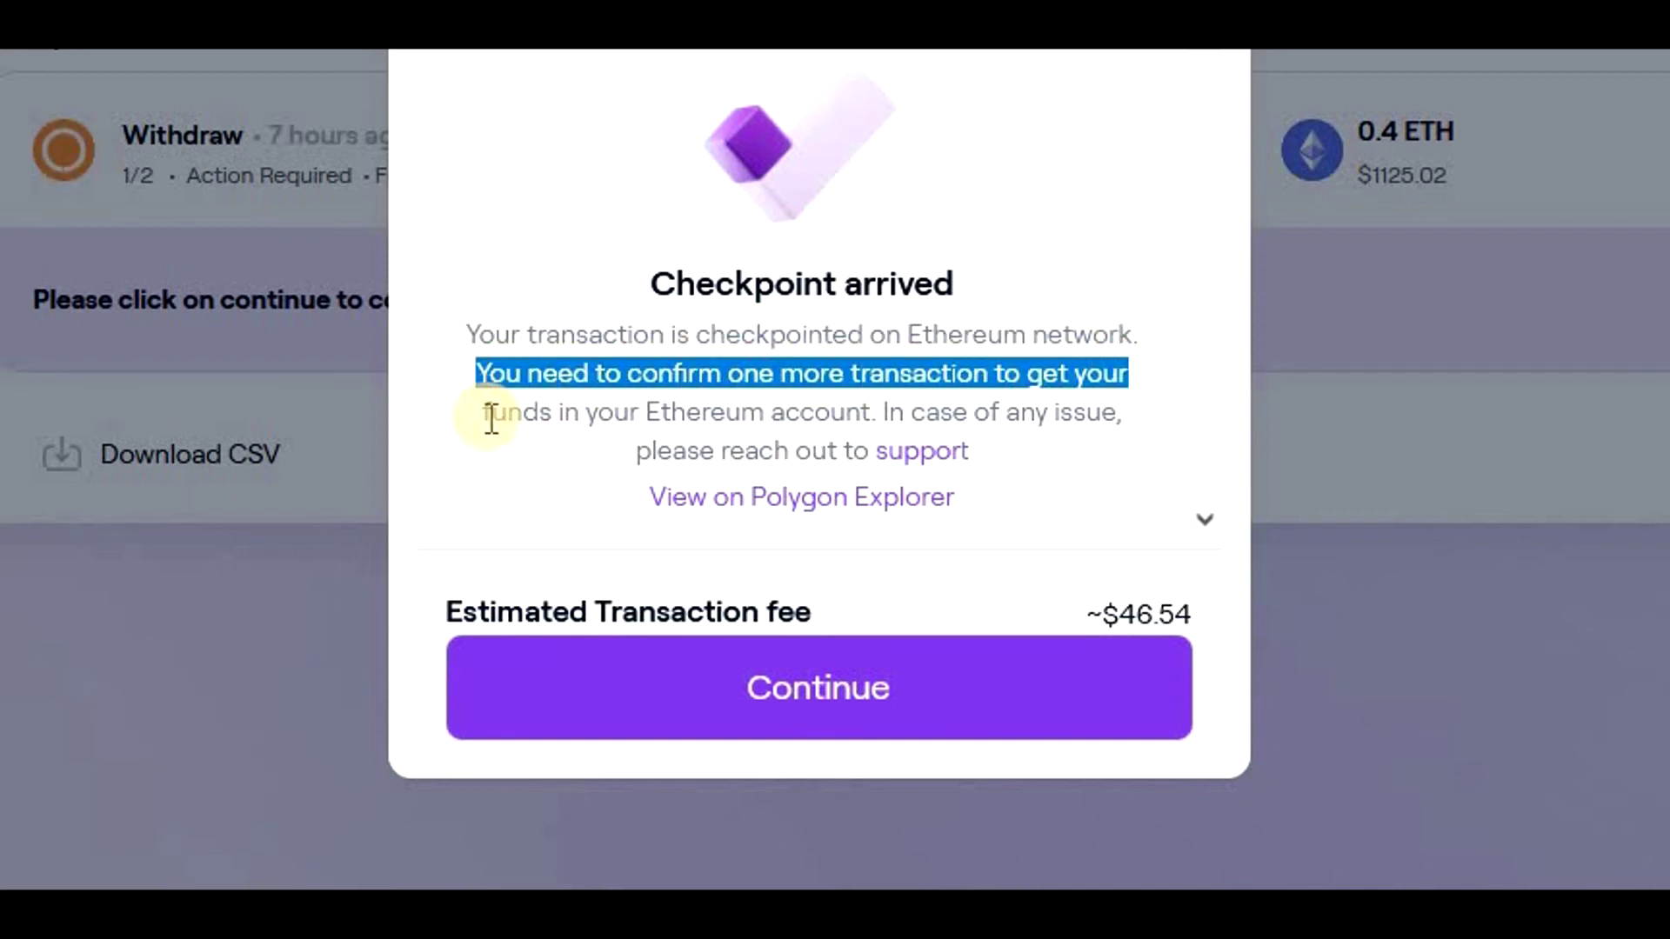
pyautogui.moveTo(483, 414); pyautogui.dragTo(1128, 412)
pyautogui.moveTo(642, 453); pyautogui.dragTo(827, 452)
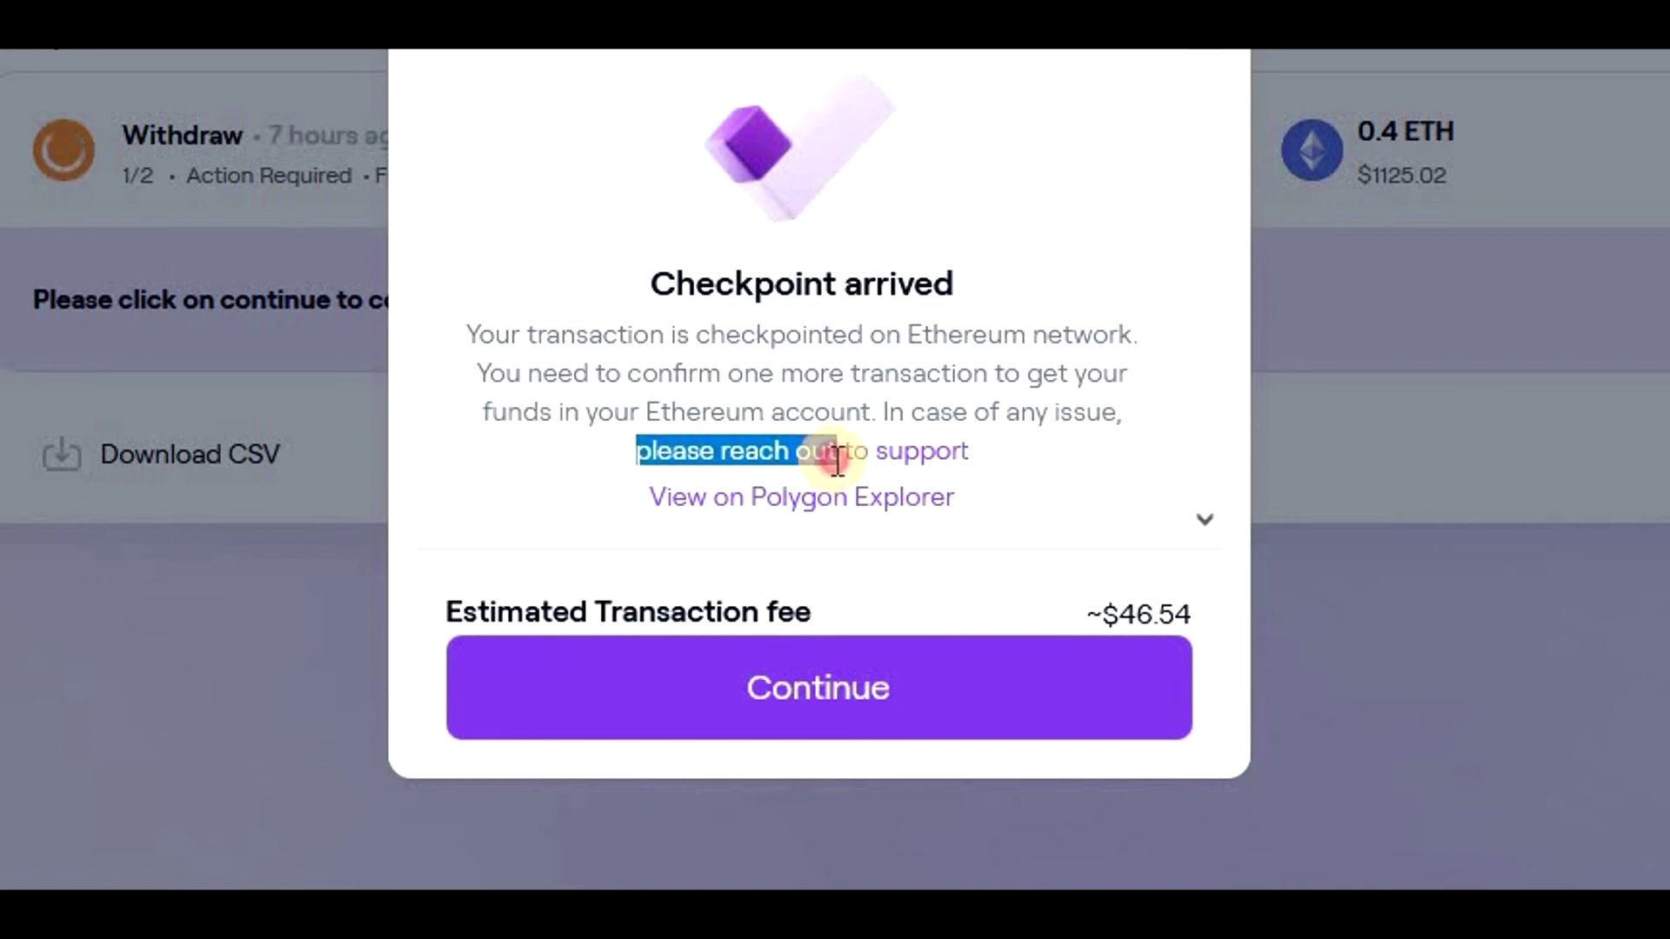
pyautogui.click(827, 451)
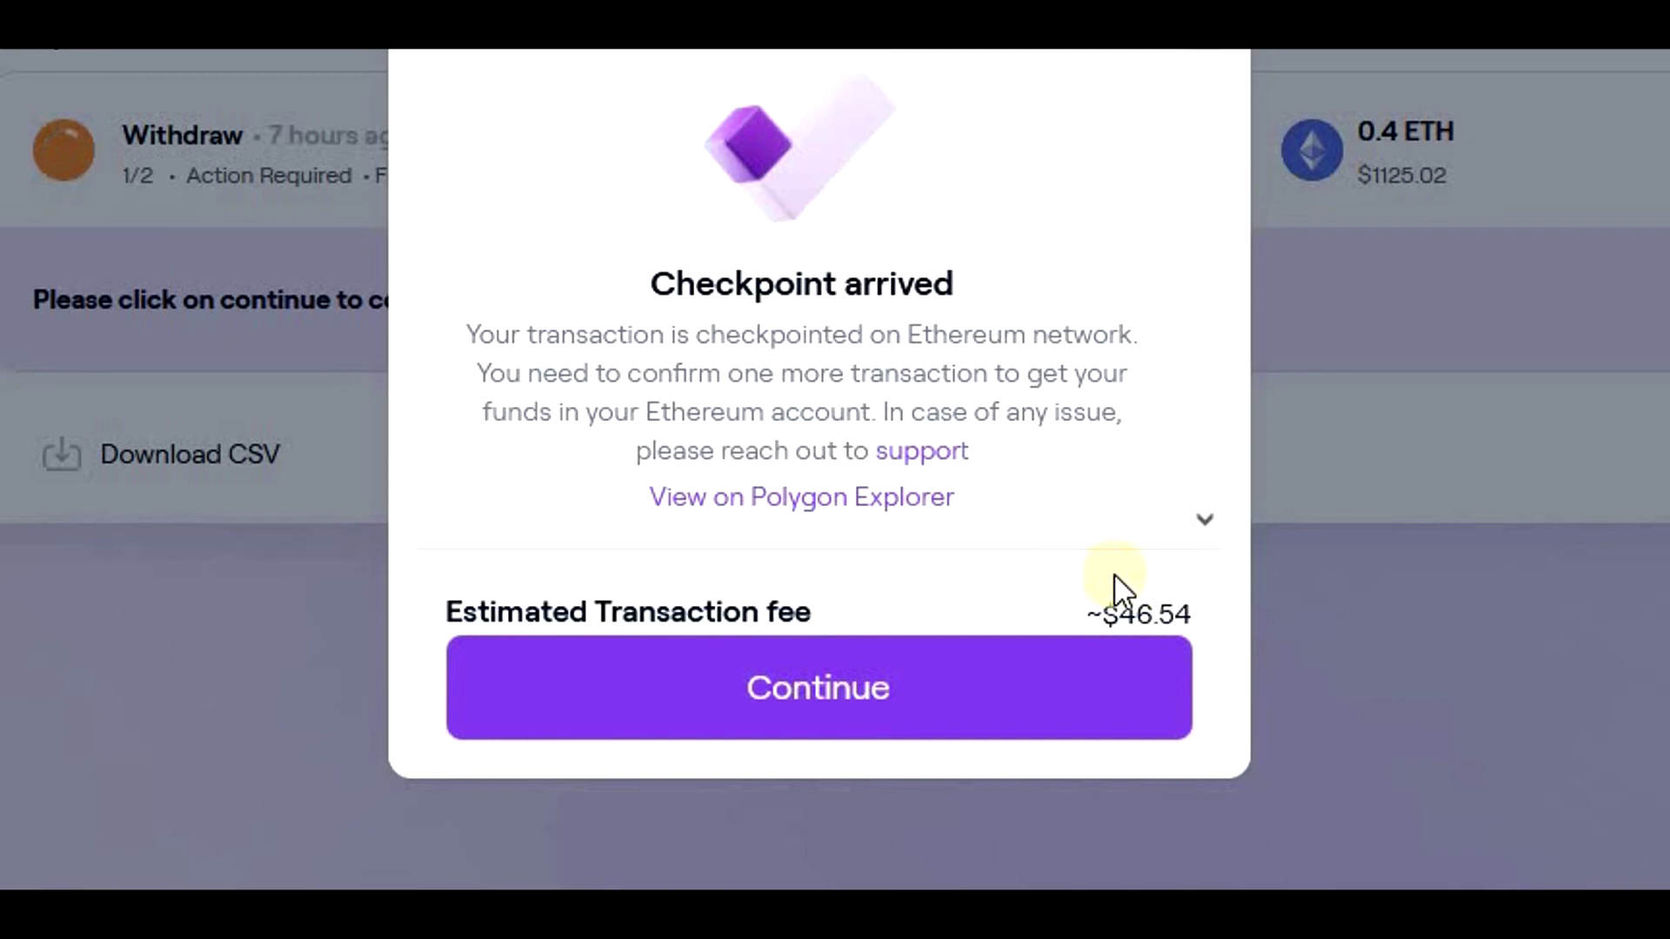
pyautogui.click(887, 687)
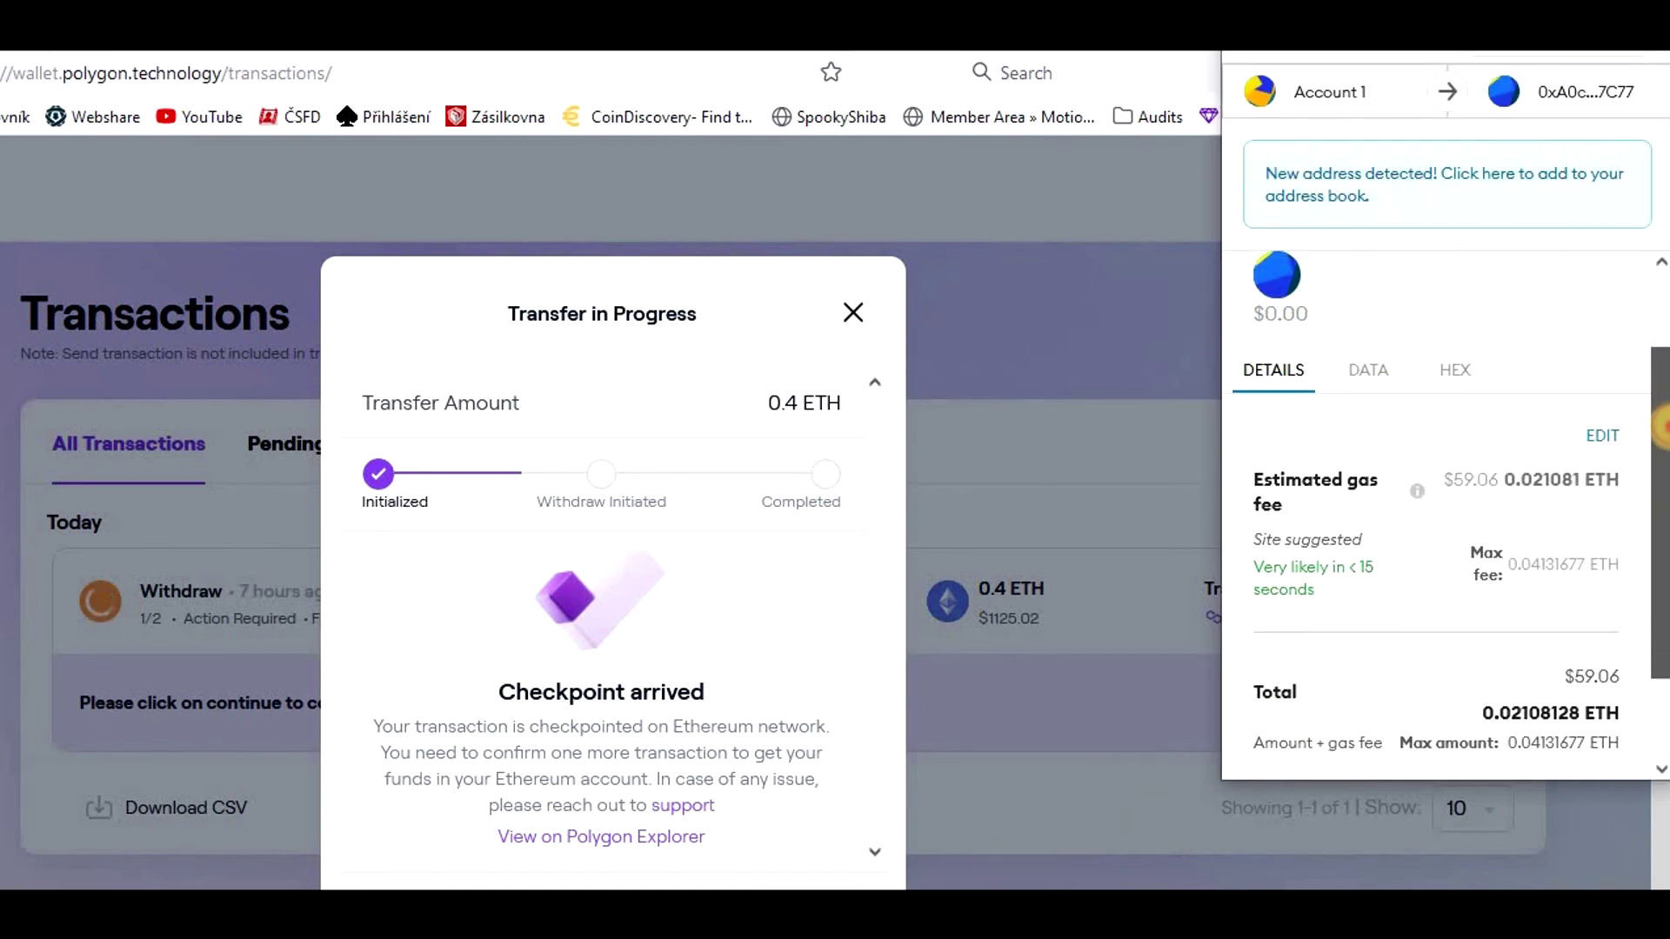
# - Confirm the exit transaction in MetaMask and dismiss the Transfer Completed notice
pyautogui.moveTo(1496, 465)
pyautogui.mouseDown()
pyautogui.moveTo(1454, 465)
pyautogui.moveTo(1490, 472)
pyautogui.mouseUp()
pyautogui.scroll(-2, 1573, 538)
pyautogui.click(1515, 729)
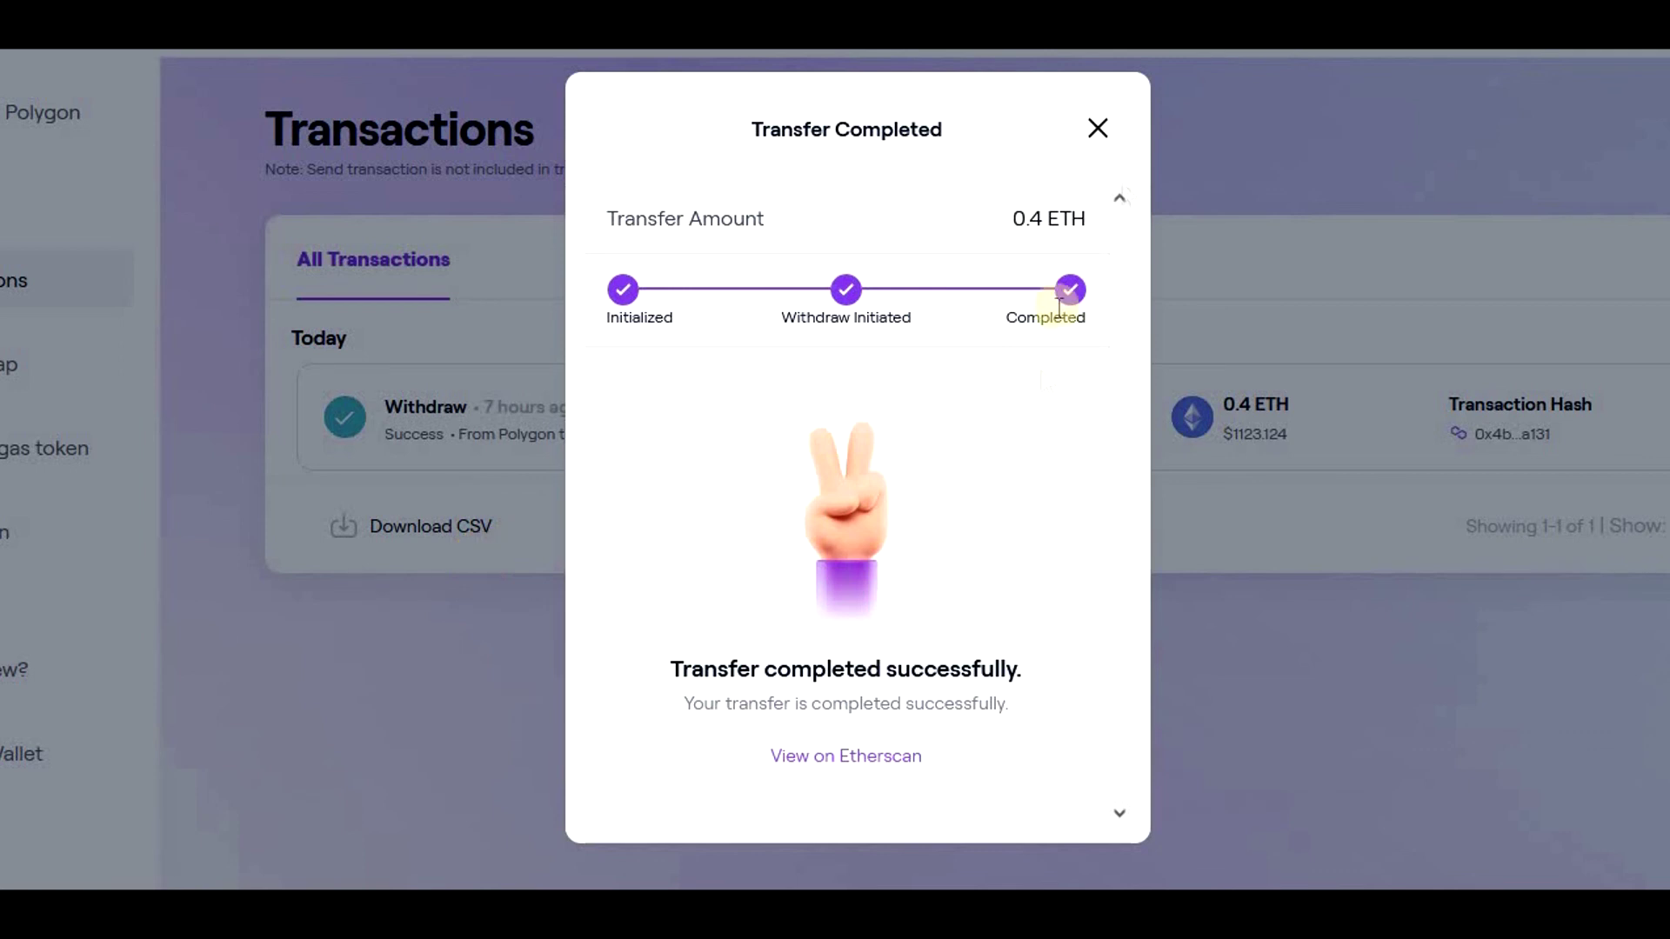
pyautogui.click(1097, 129)
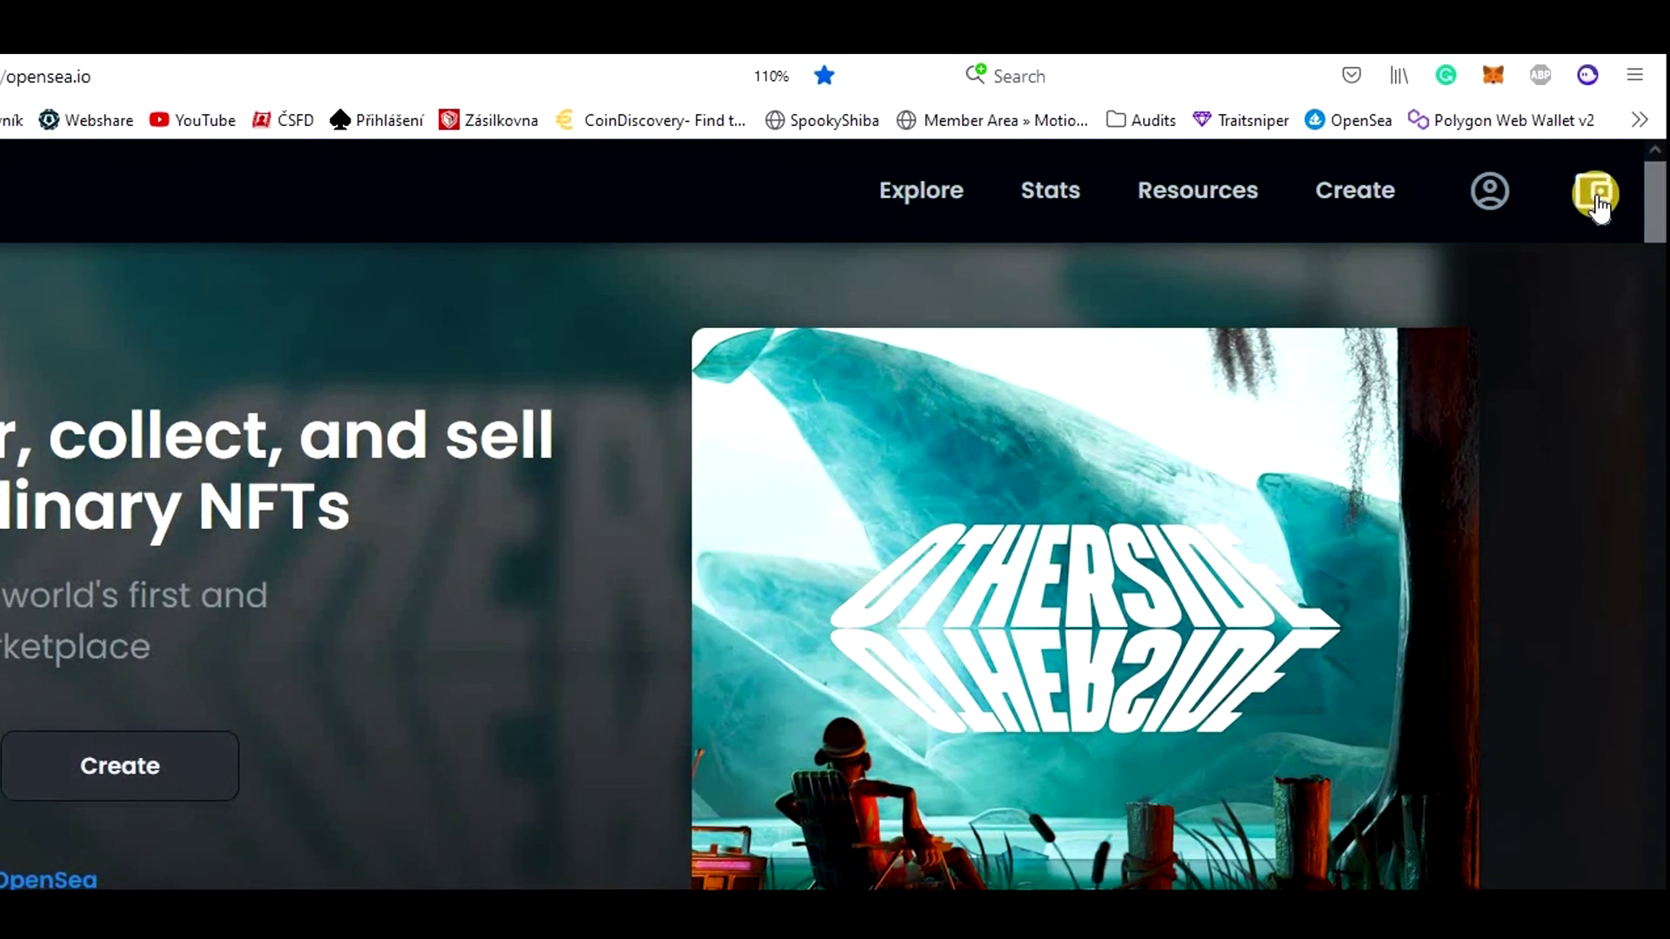
# - Open the OpenSea wallet panel to verify the 0.4428 ETH Ethereum balance
pyautogui.click(1597, 194)
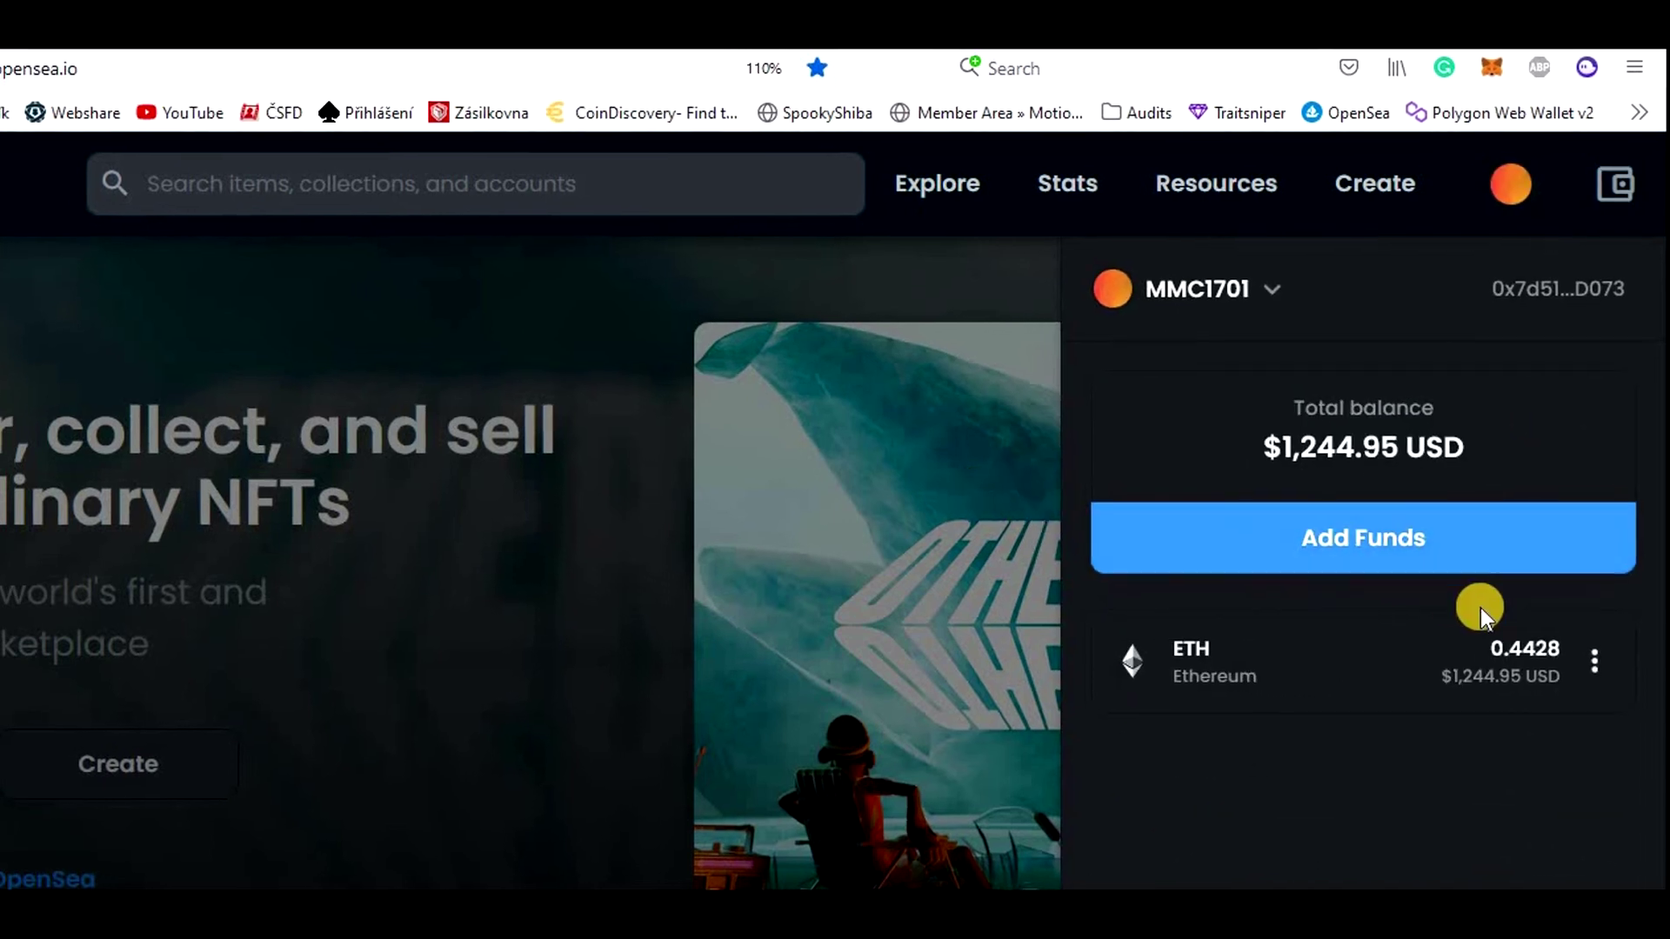
pyautogui.moveTo(1484, 630); pyautogui.dragTo(1555, 630)
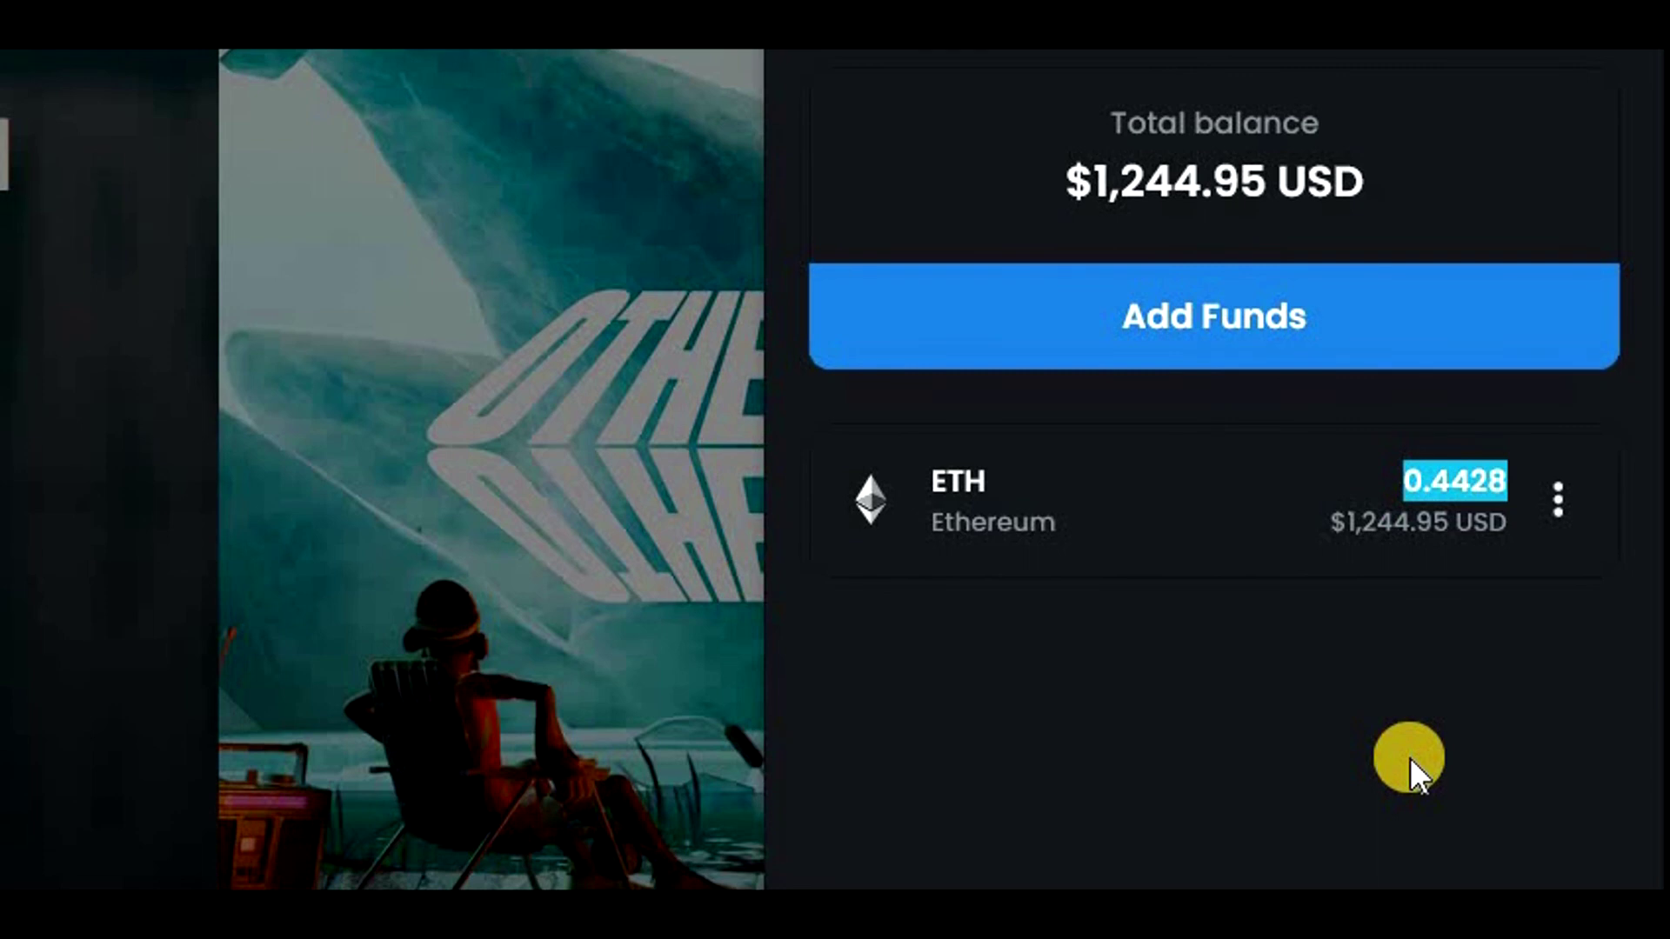
pyautogui.click(1411, 762)
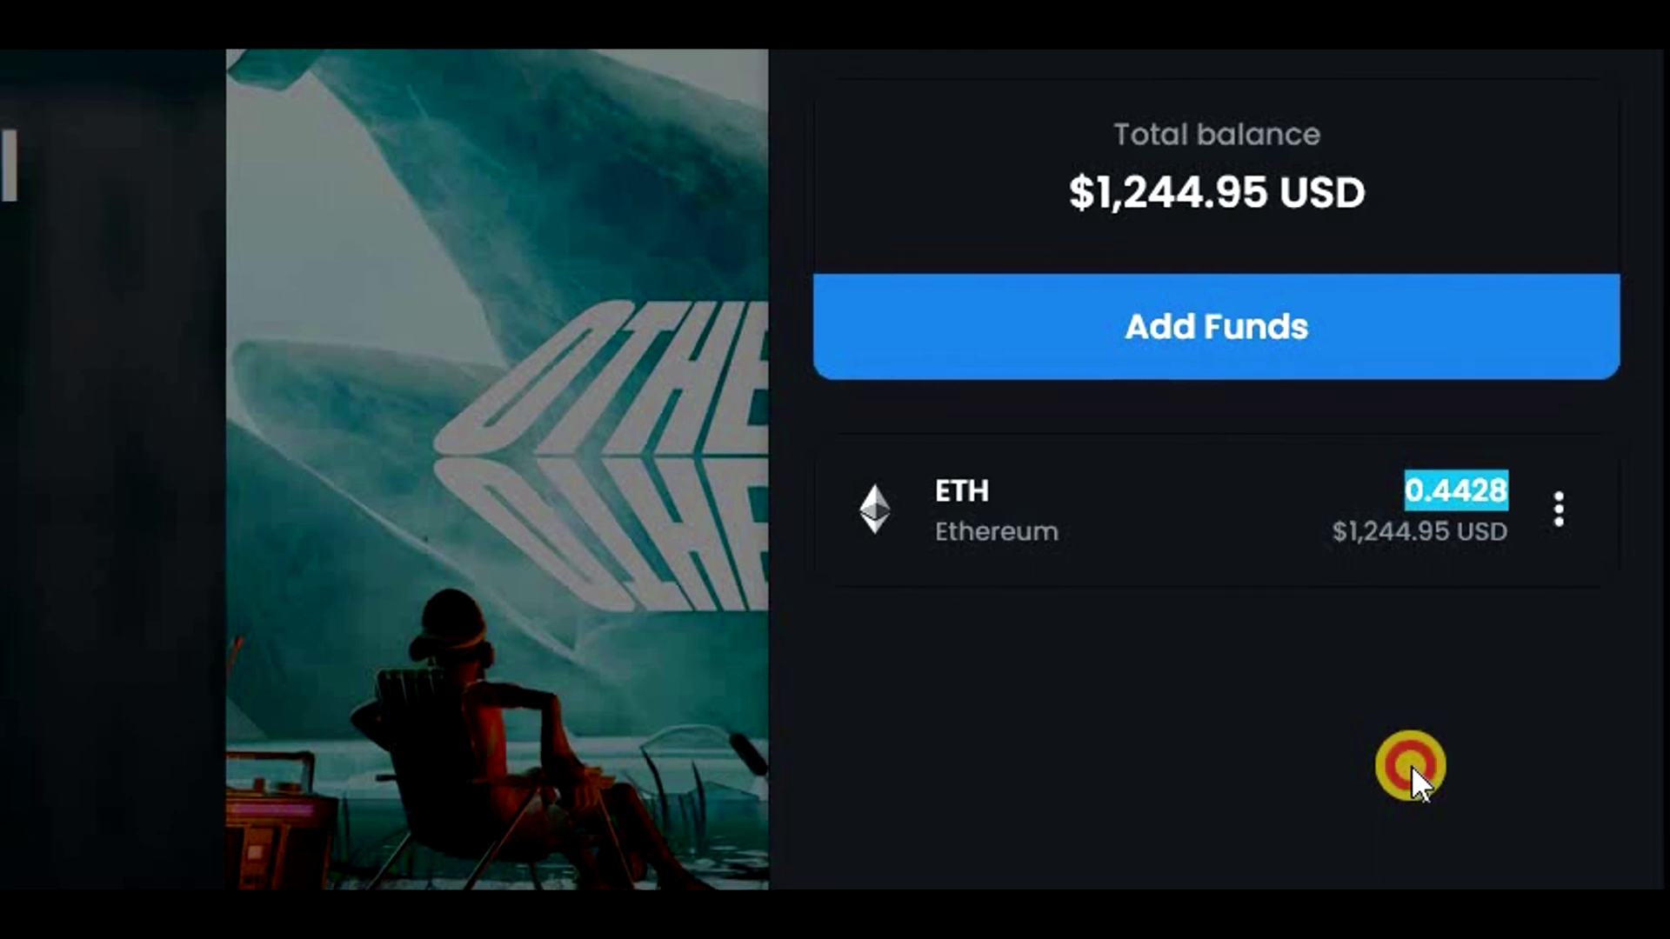